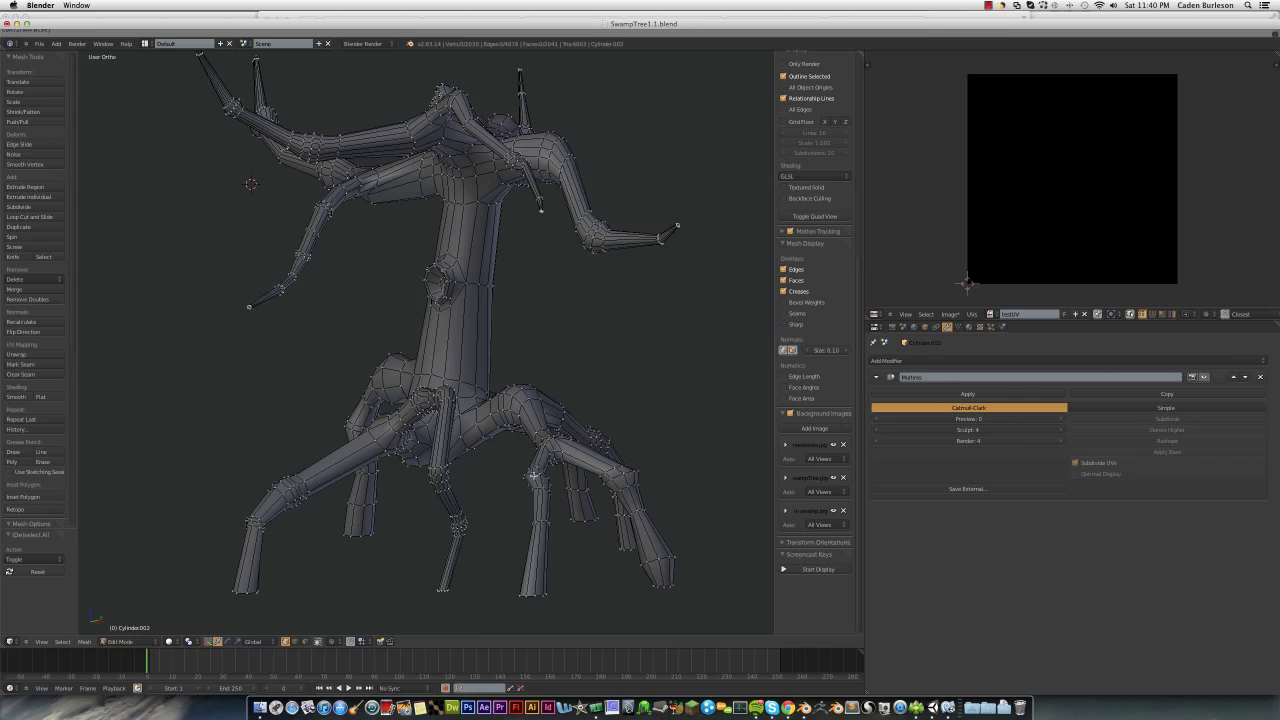
- Inspect the smoothed tree in front view, toggling edit mode and returning to object mode
key("Tab")
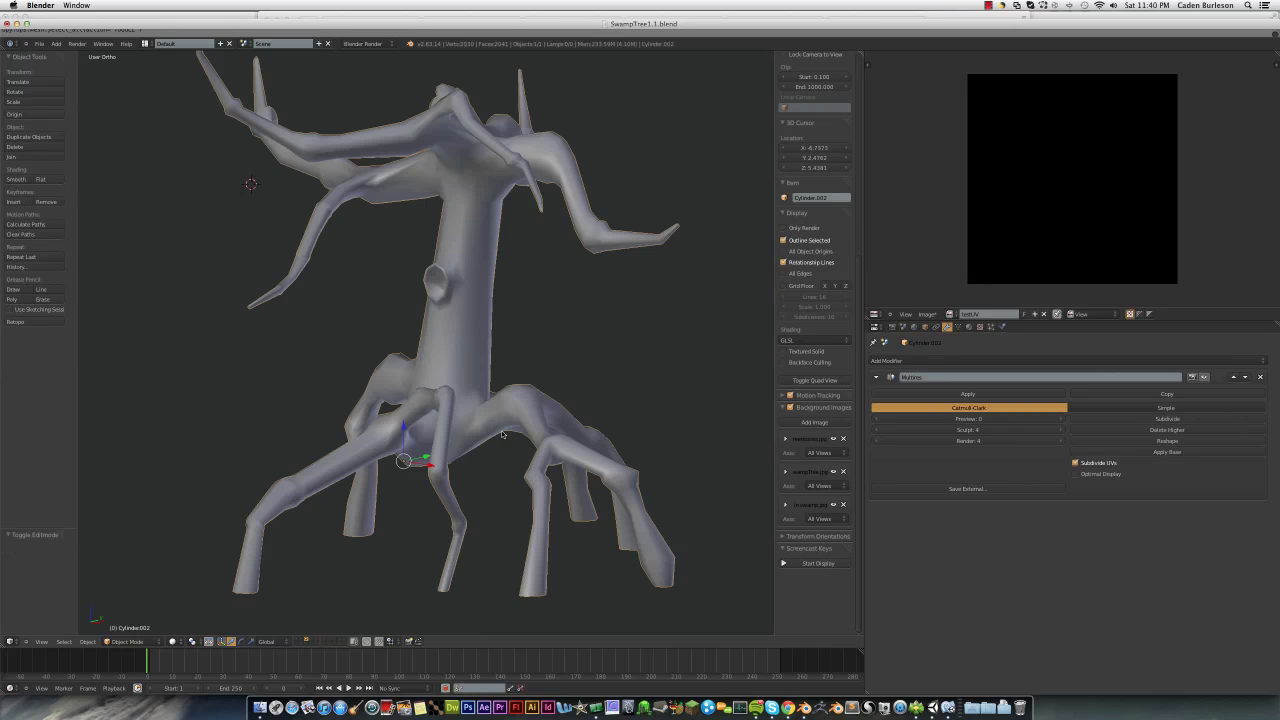
middle_click_drag(466, 381, 490, 388)
key("KP_1")
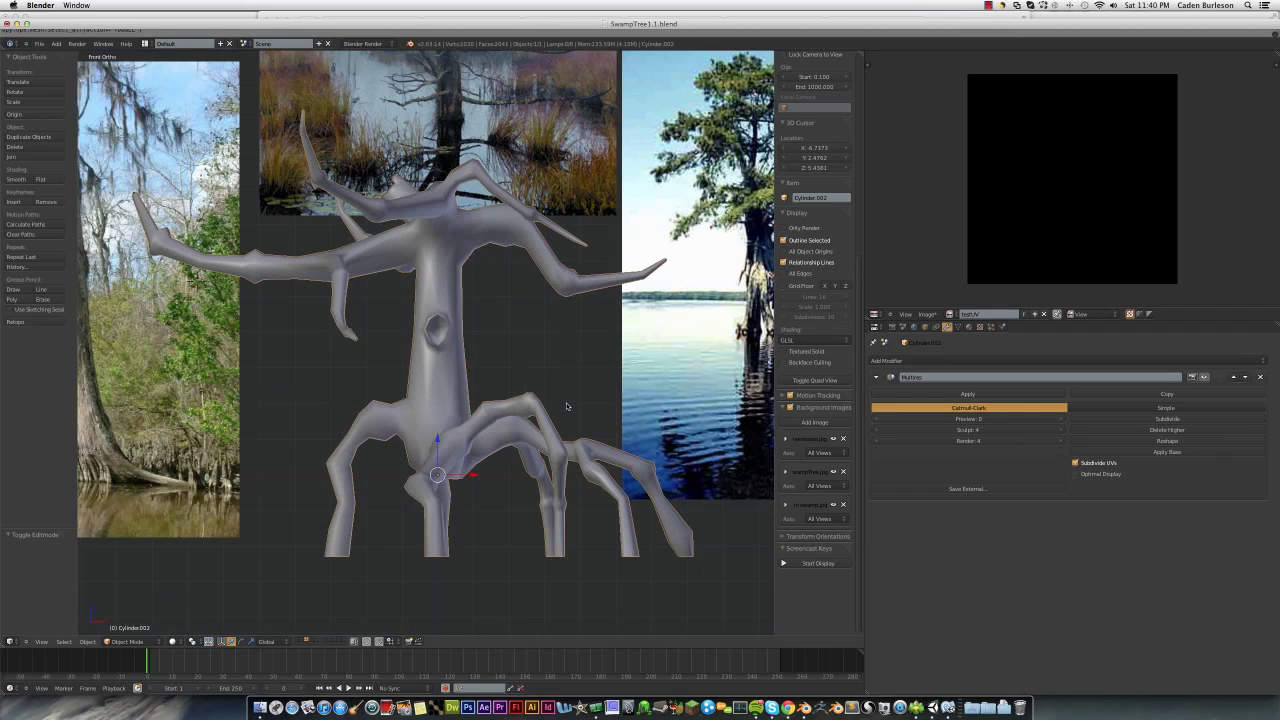
key("Tab")
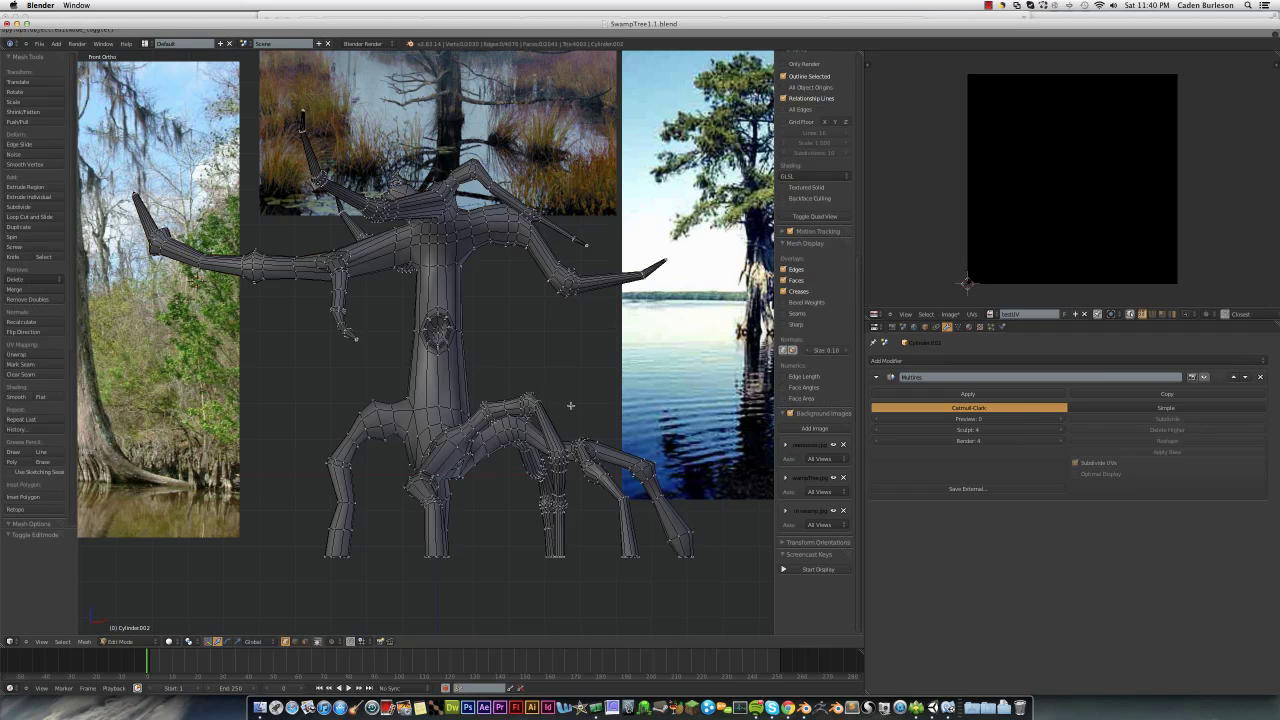
left_click(148, 643)
left_click(150, 632)
- Select the whole tree mesh in edit mode, then return to object mode in front view
middle_click_drag(300, 480, 351, 507)
key("Tab")
key("a")
mouse_move(500, 432)
middle_mouse_down()
mouse_move(464, 467)
mouse_move(556, 465)
middle_mouse_up()
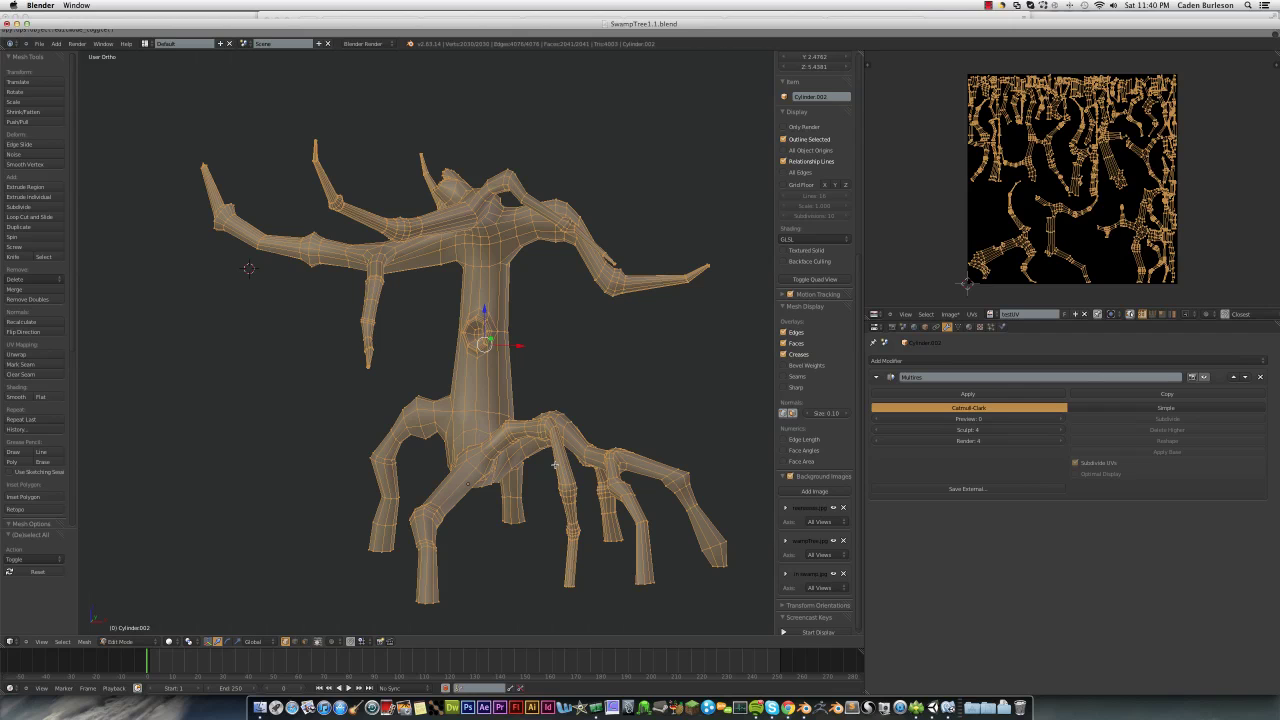
key("KP_1")
key("Tab")
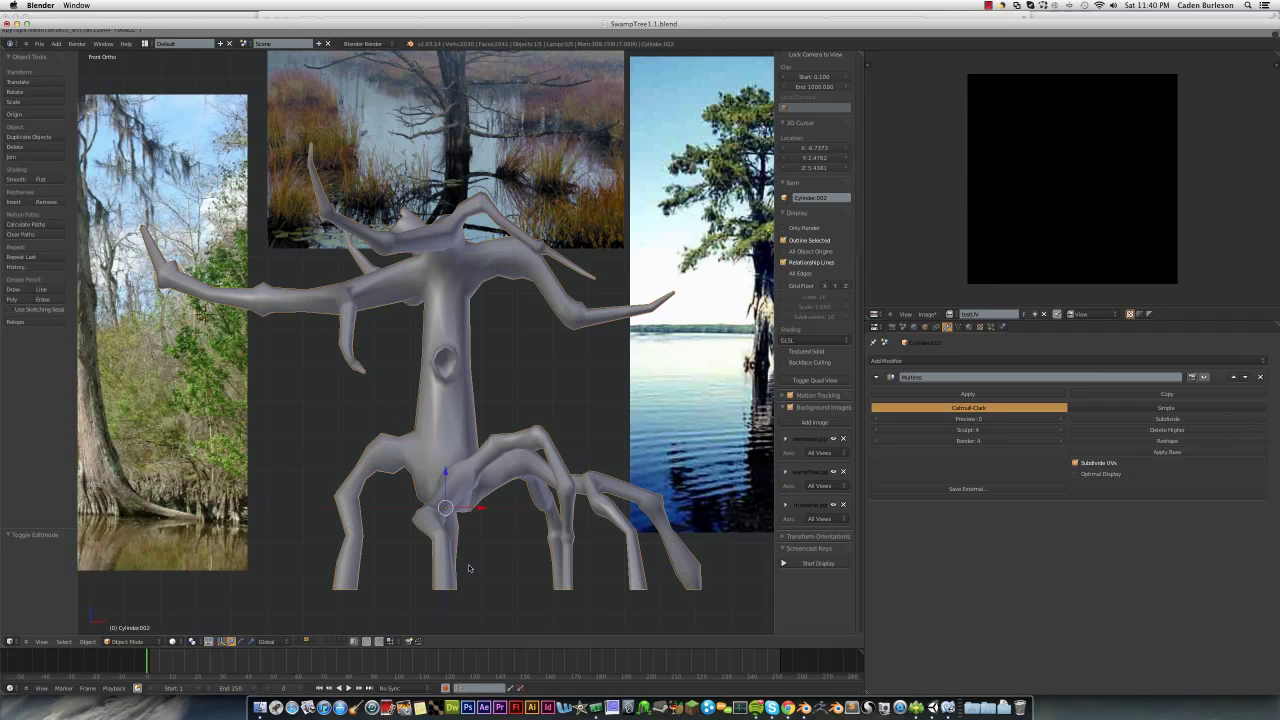
middle_click_drag(463, 570, 466, 527, "shift")
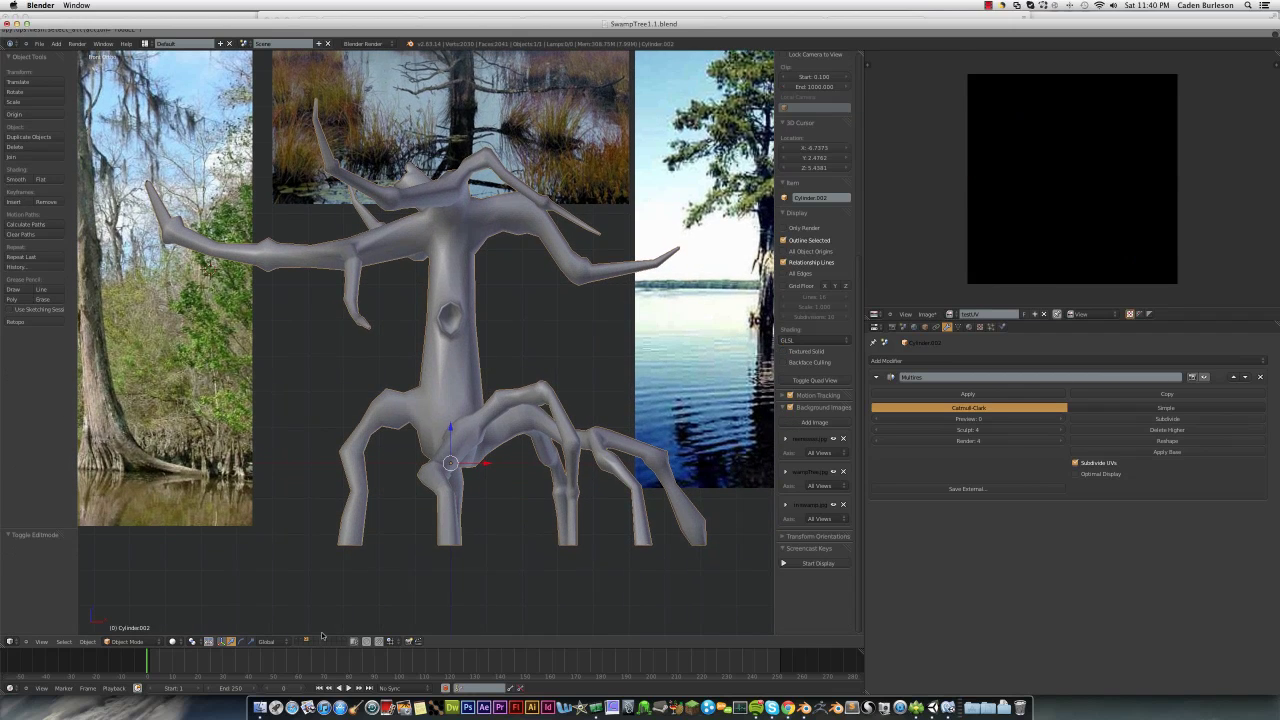
- Switch back to the low-poly tree's layer, select it, and select all faces in edit mode
left_click(302, 641)
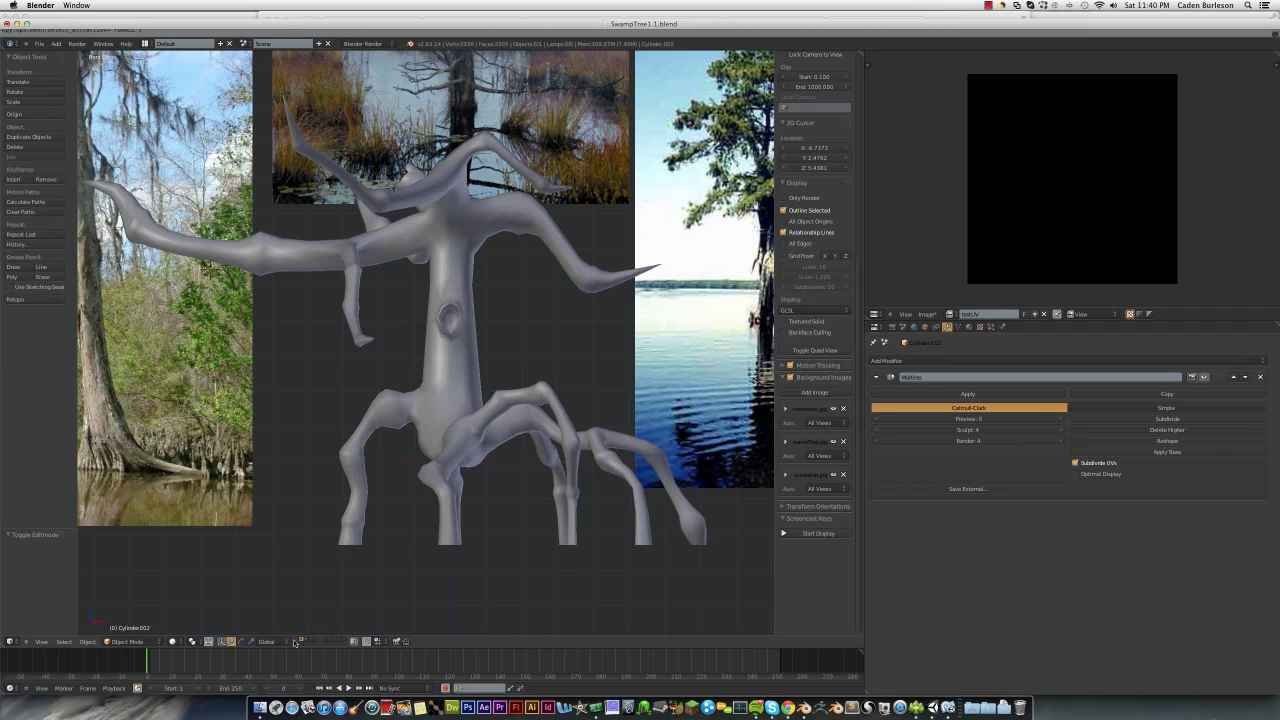
left_click(296, 641)
right_click(462, 429)
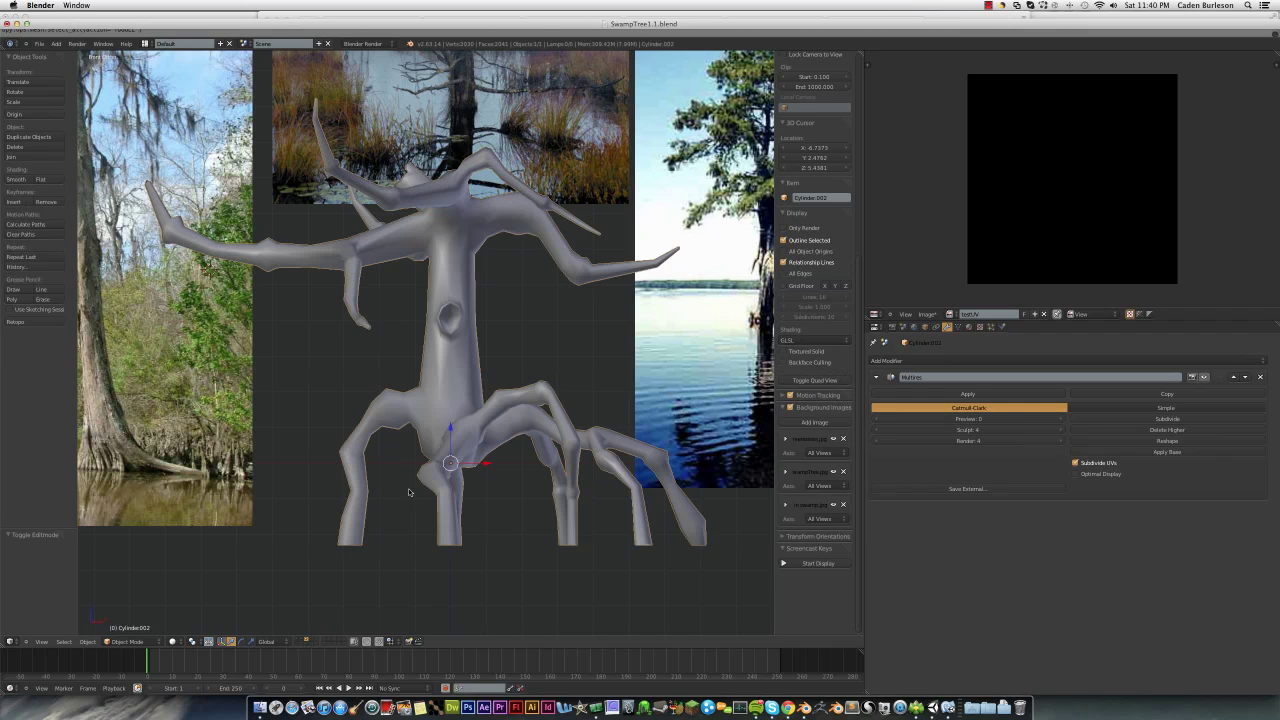
key("Tab")
middle_click_drag(467, 431, 428, 476)
key("a")
key("a")
- Unwrap the tree with Smart UV Project, then deselect all UVs
key("u")
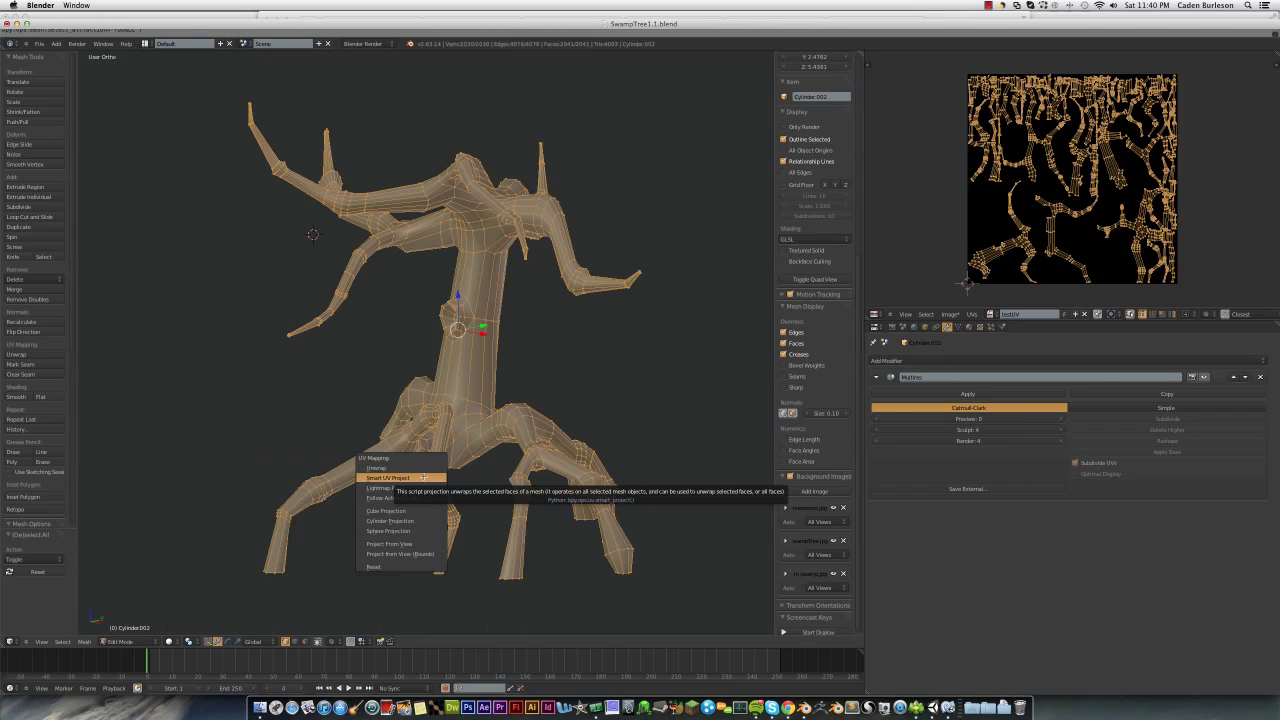
left_click(410, 476)
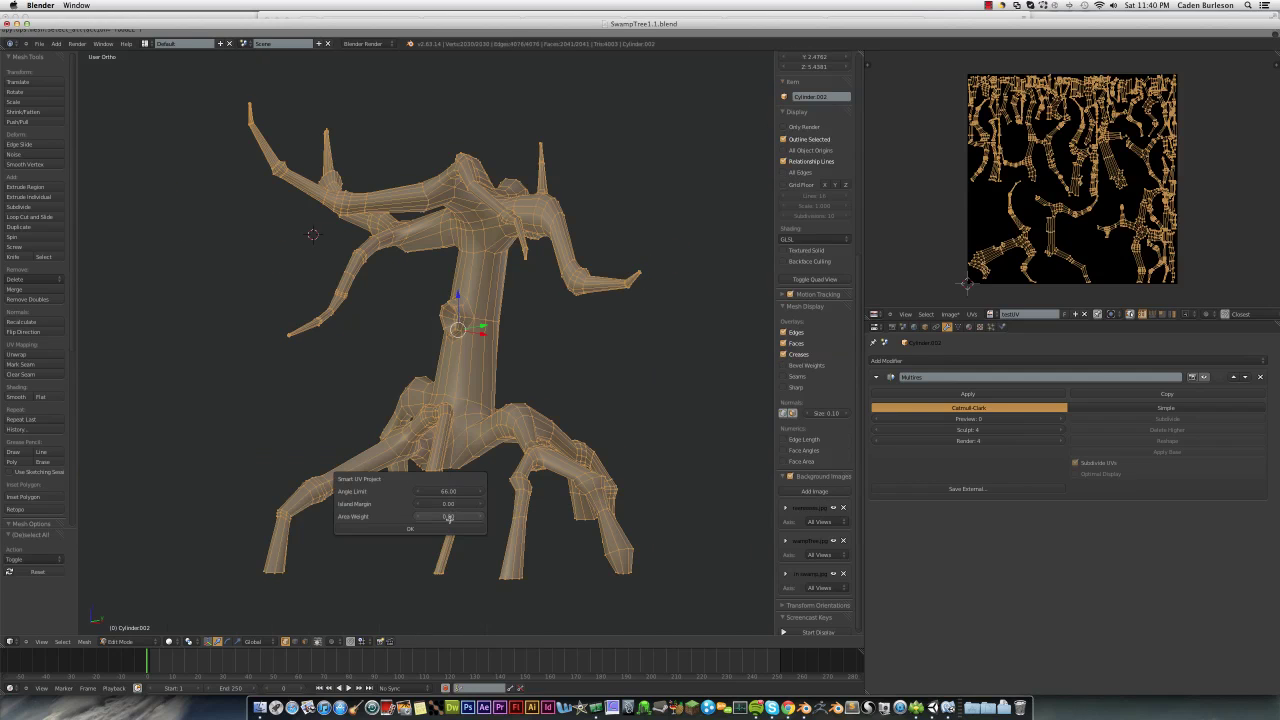
left_click(446, 527)
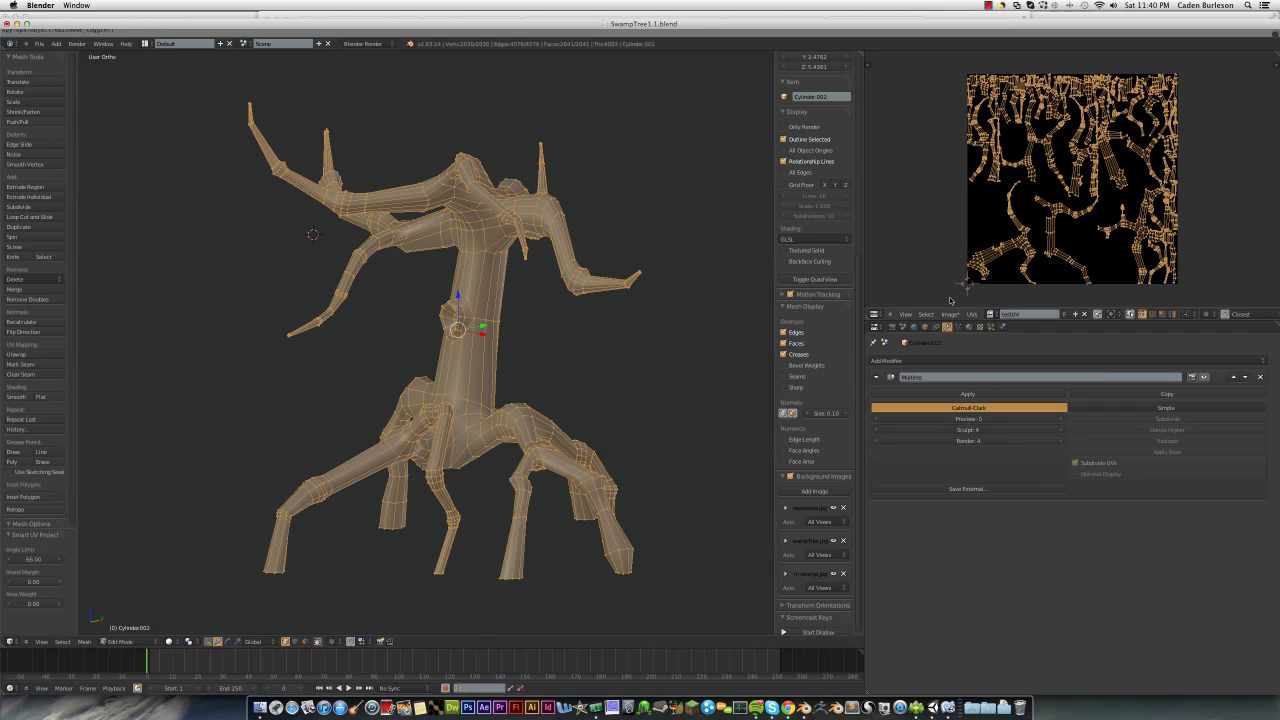
key("a")
key("a")
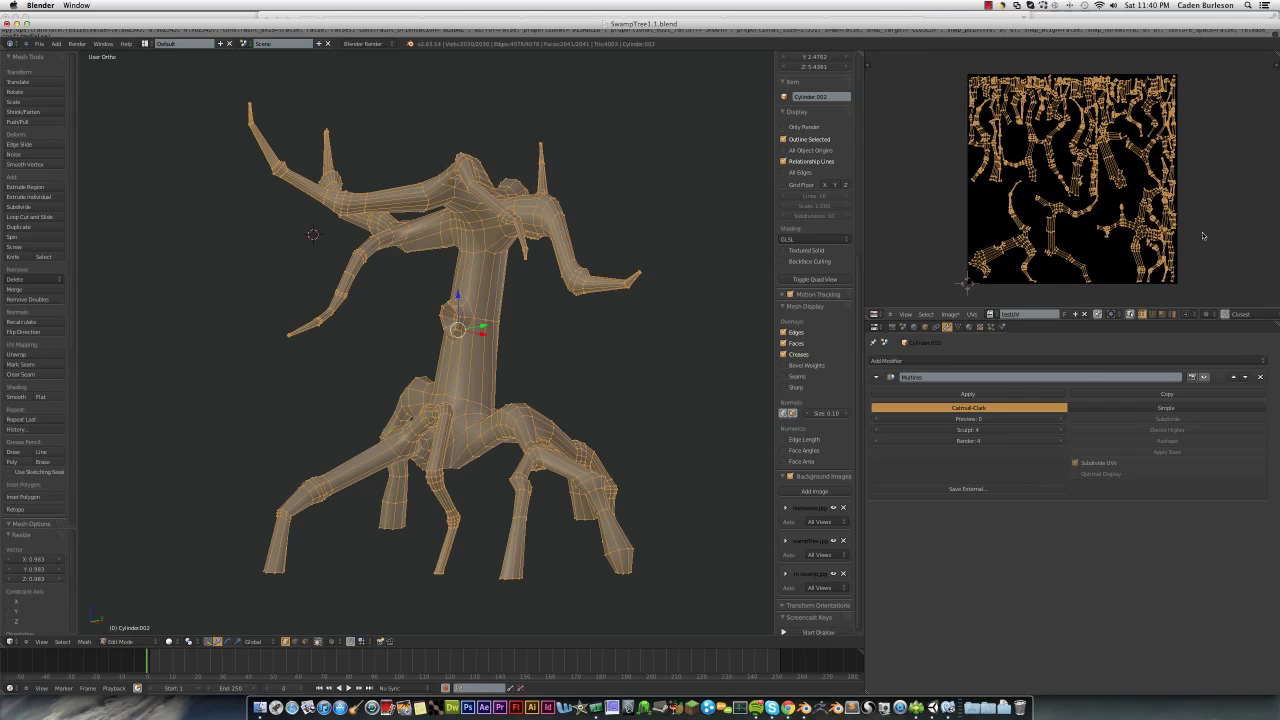
key("a")
key("a")
key("a")
mouse_move(558, 418)
middle_mouse_down()
mouse_move(549, 432)
mouse_move(541, 402)
middle_mouse_up()
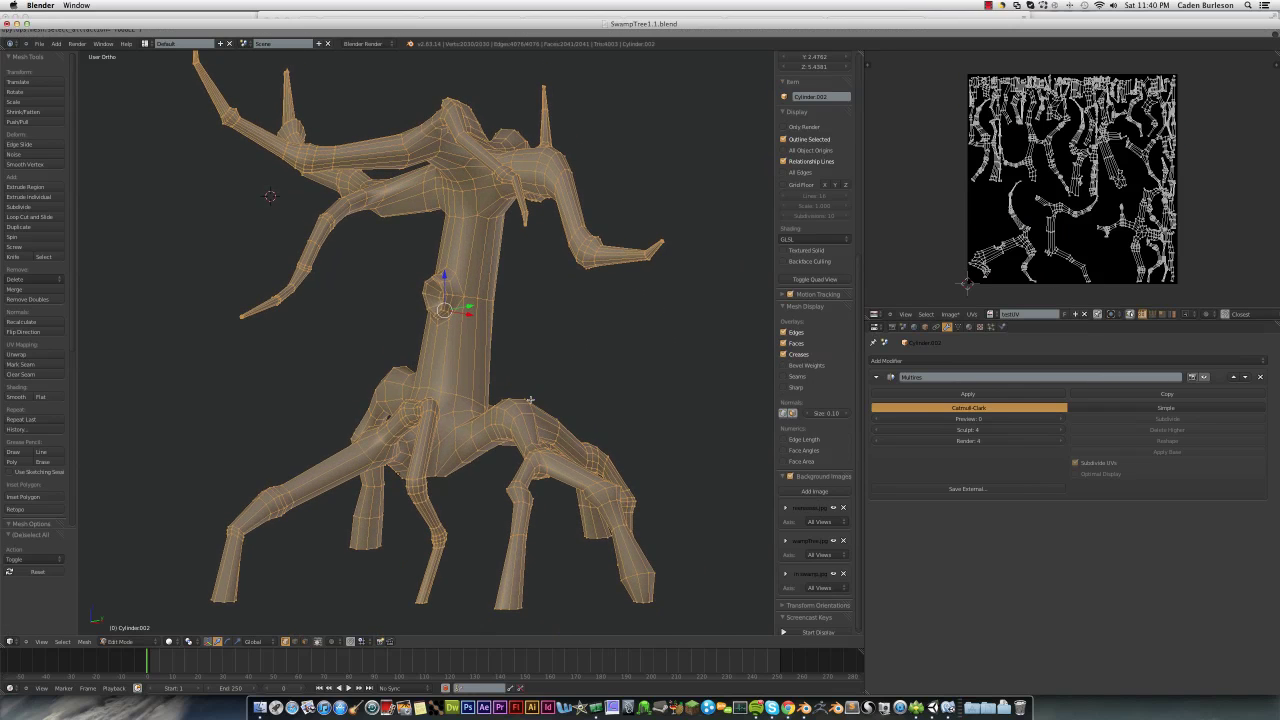
- Return to object mode, raise Multires preview to level 4, and orbit around the sculpted trunk
scroll(541, 402, "up", 2)
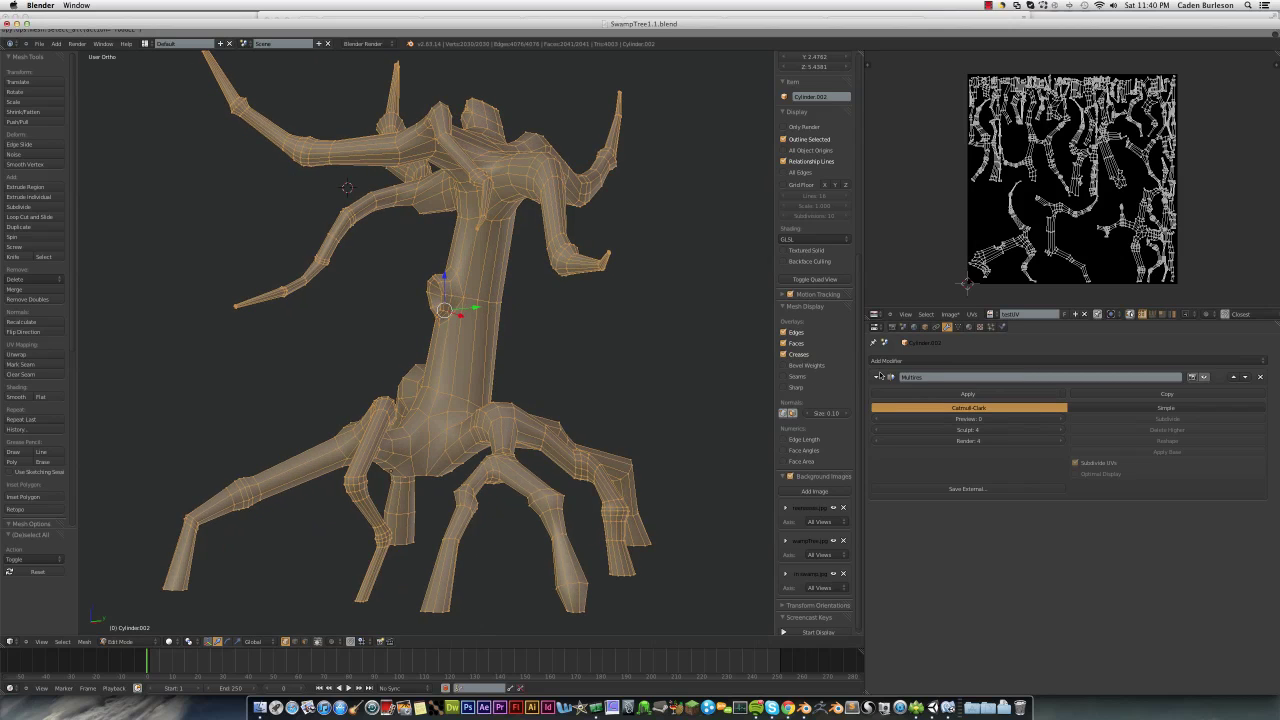
key("a")
key("a")
key("Tab")
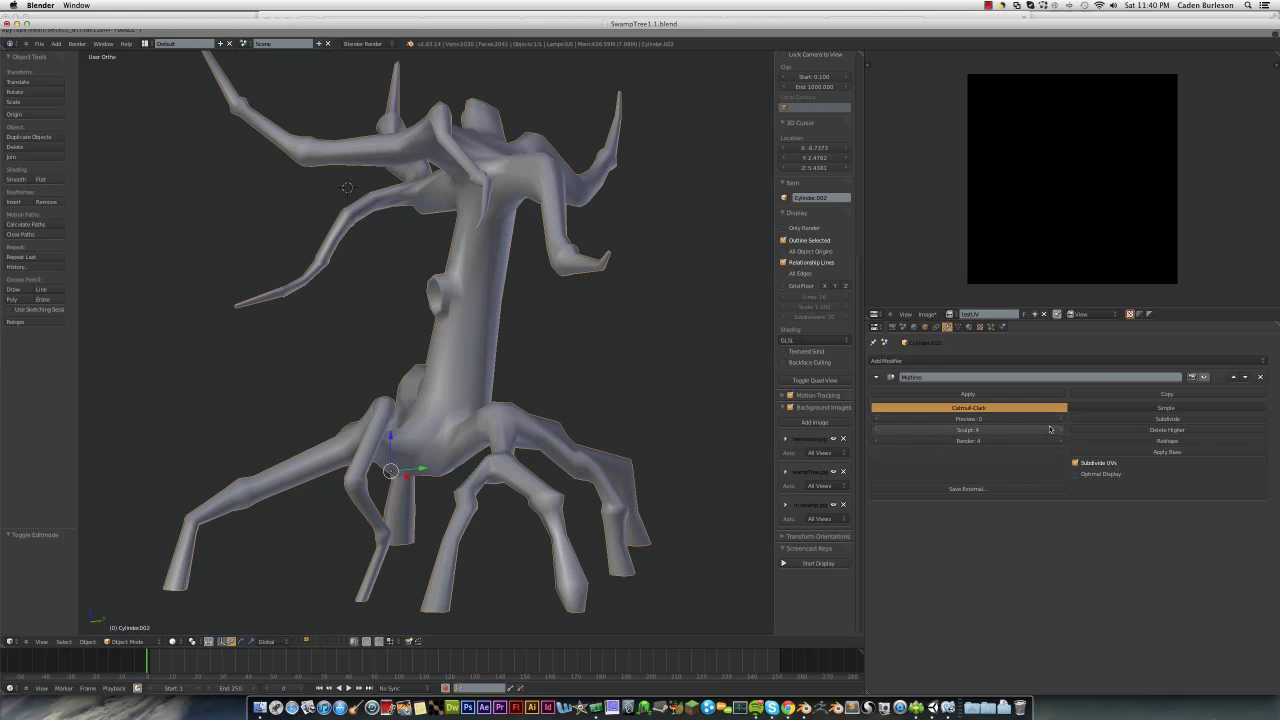
left_click(1058, 420)
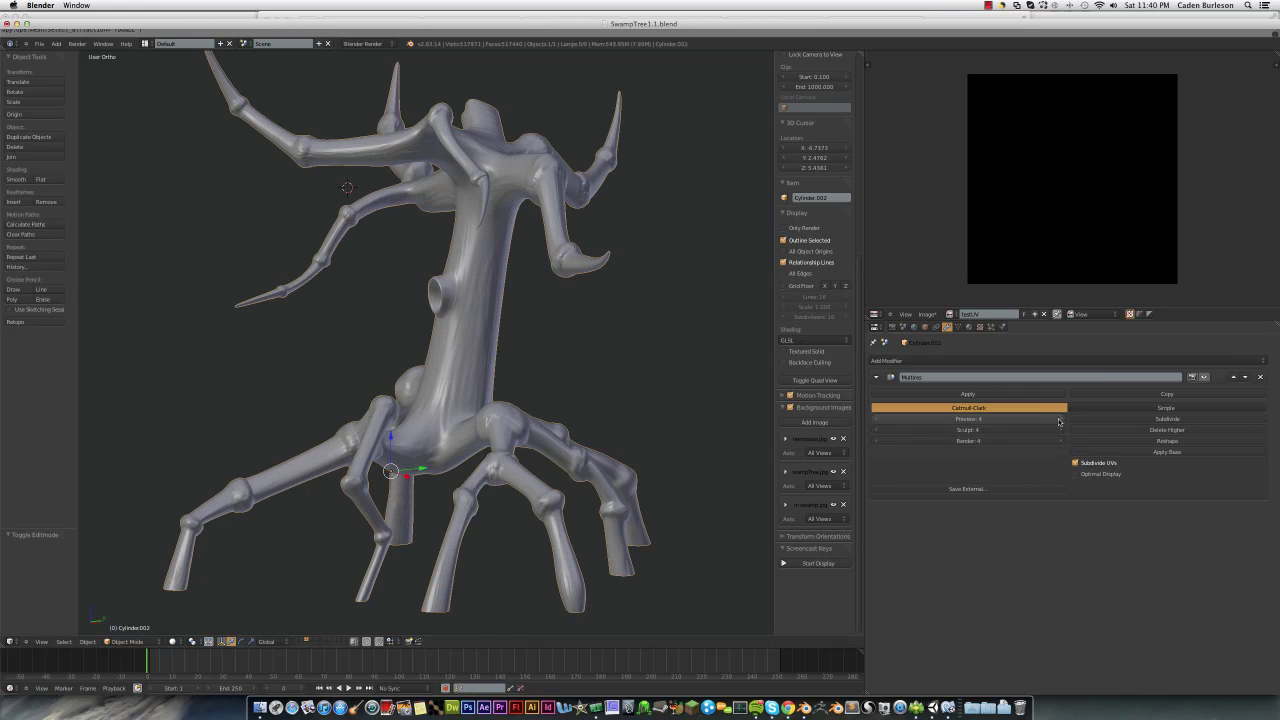
middle_click_drag(480, 450, 621, 457)
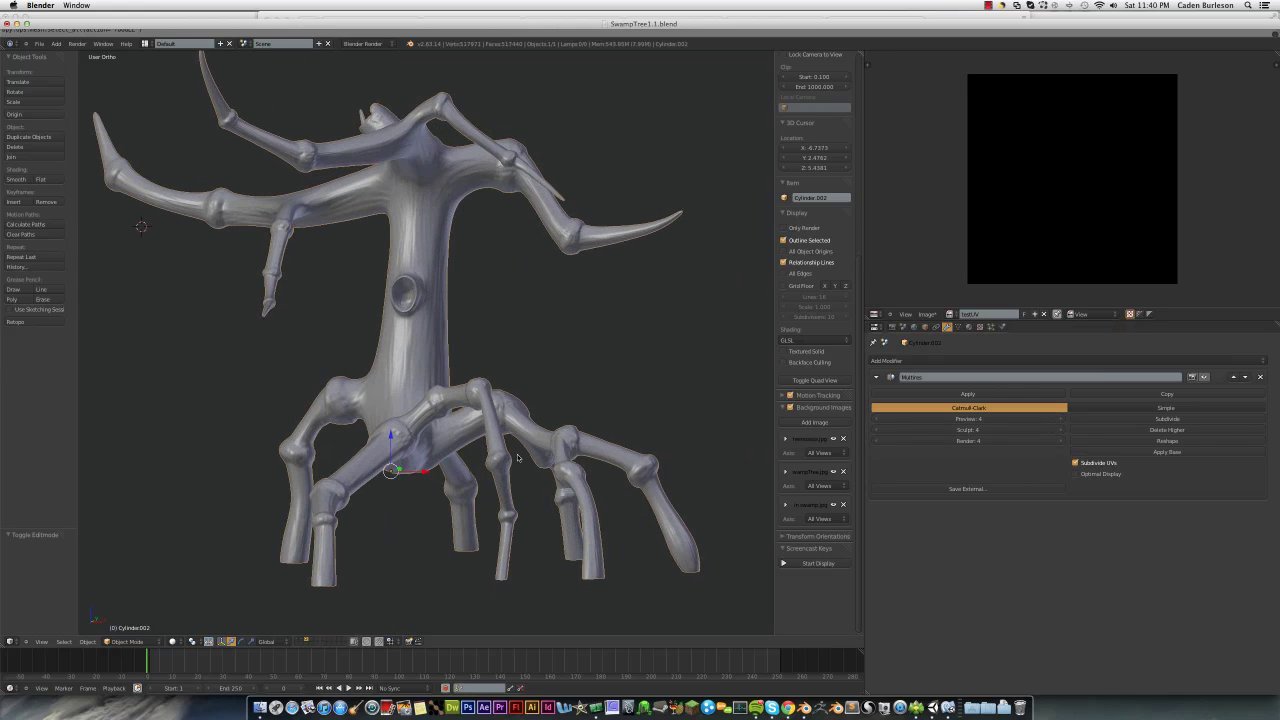
middle_click_drag(518, 458, 402, 484)
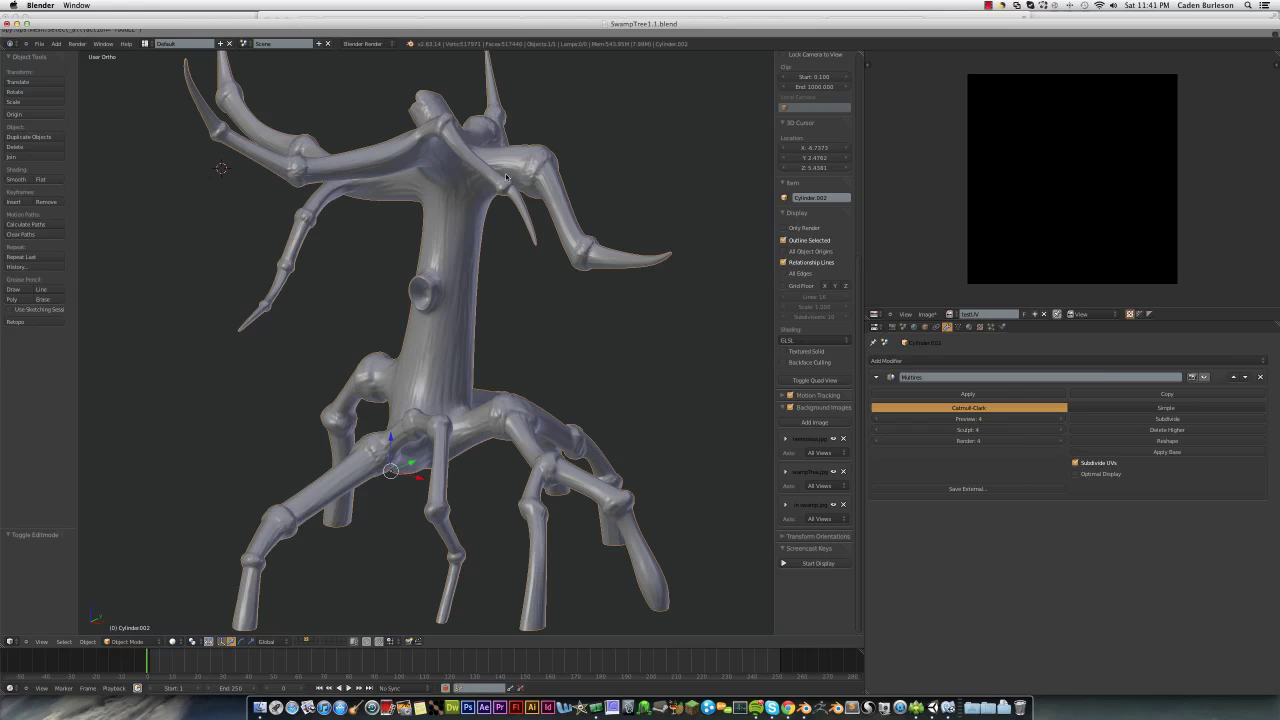
mouse_move(536, 316)
middle_mouse_down()
mouse_move(471, 324)
mouse_move(492, 191)
middle_mouse_up()
middle_click_drag(460, 374, 671, 433)
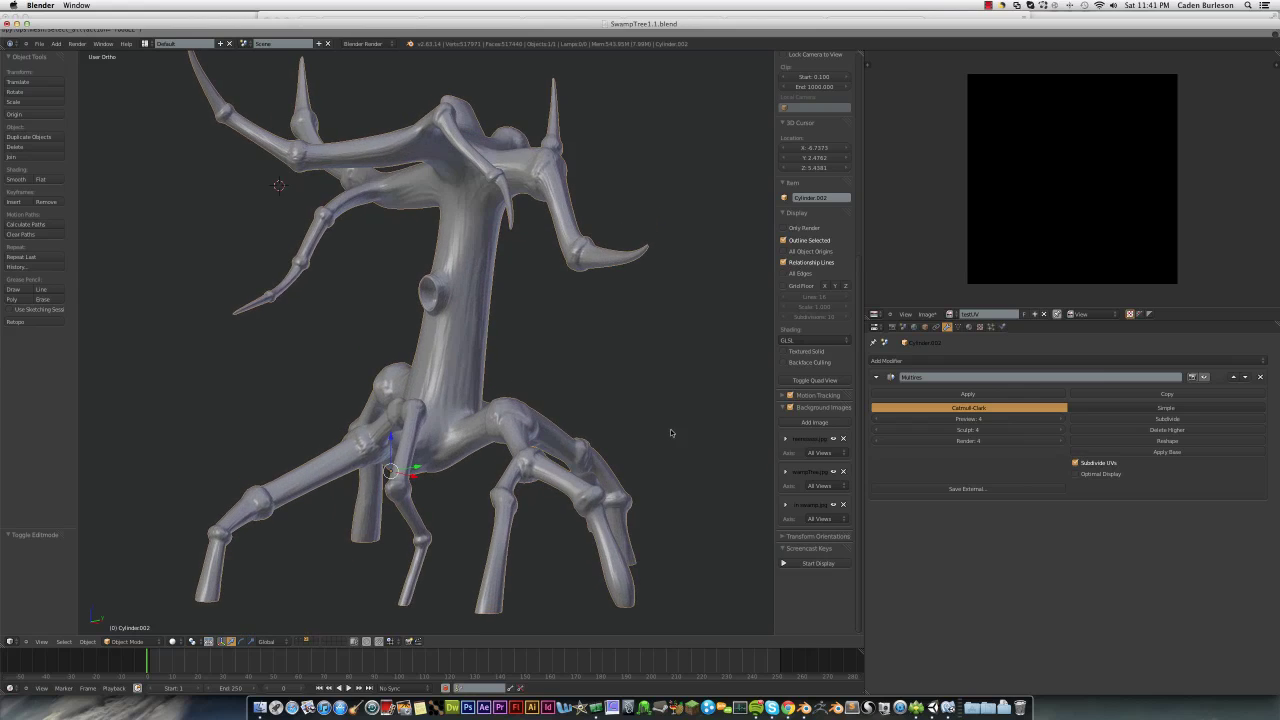
- Compare Multires preview levels 0 and 1, settle on level 1, and show the Render properties
left_click(878, 419)
left_click(878, 419)
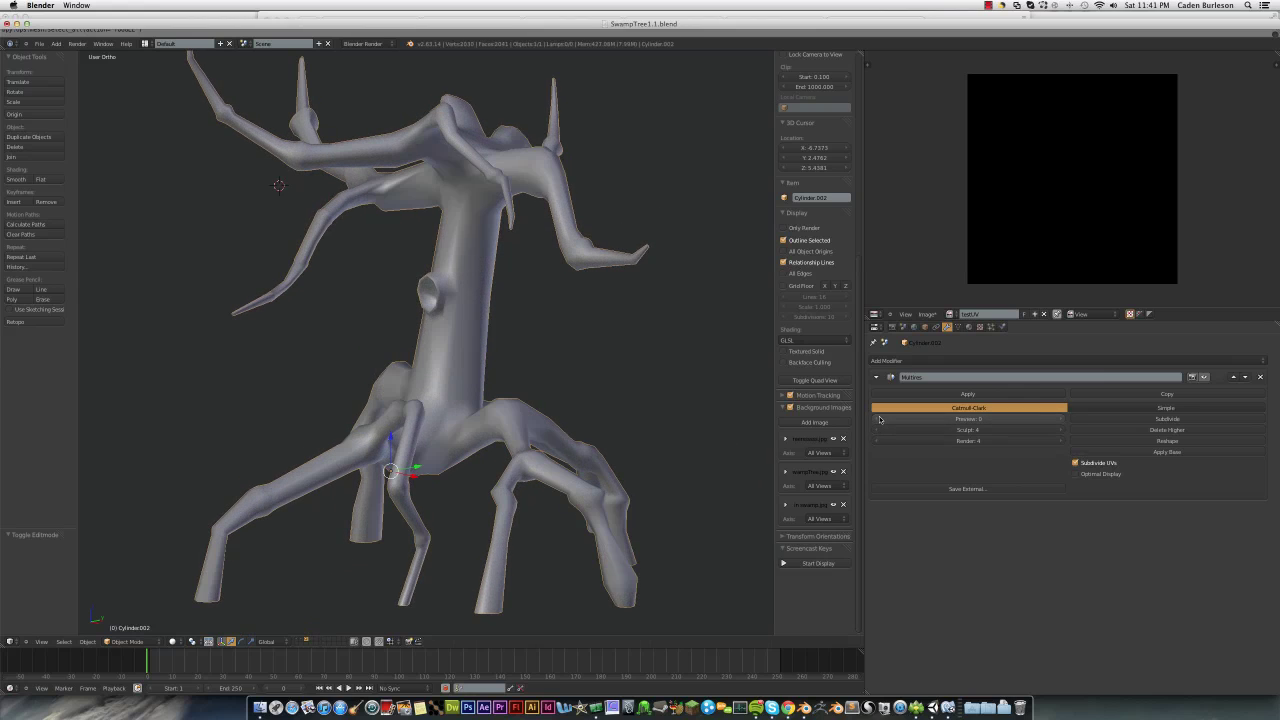
middle_click_drag(600, 460, 512, 471)
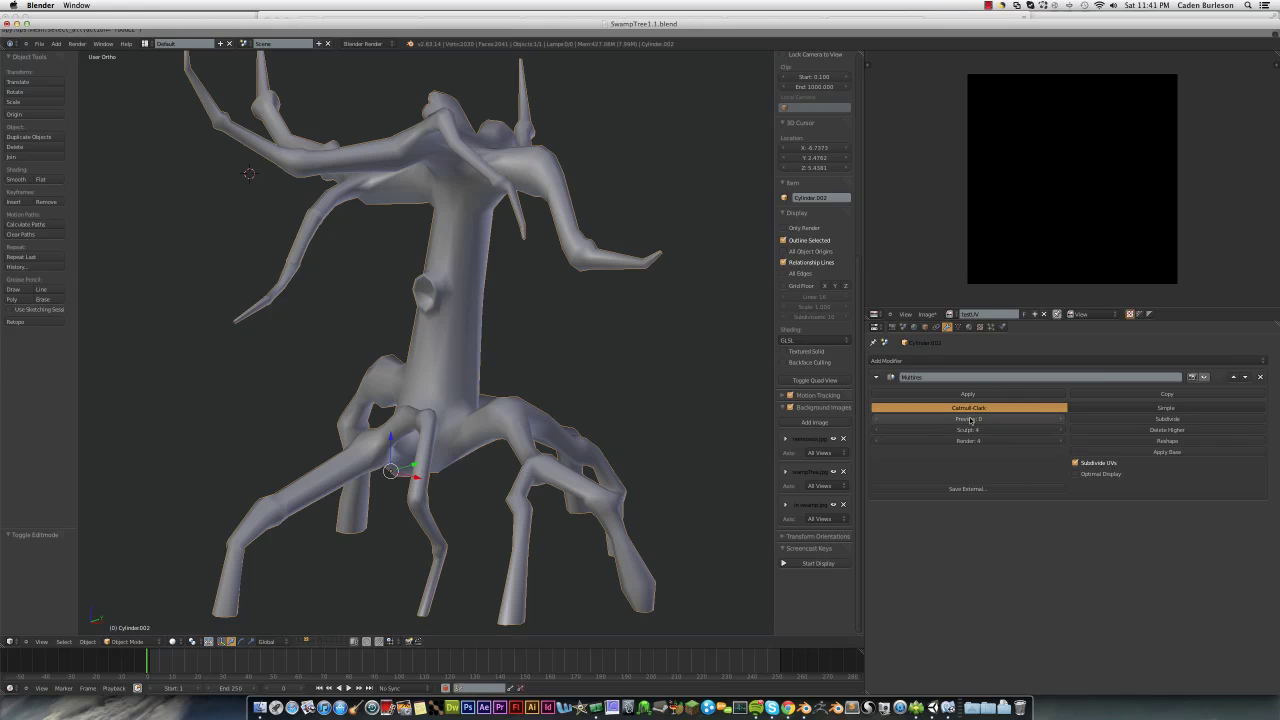
left_click(1057, 421)
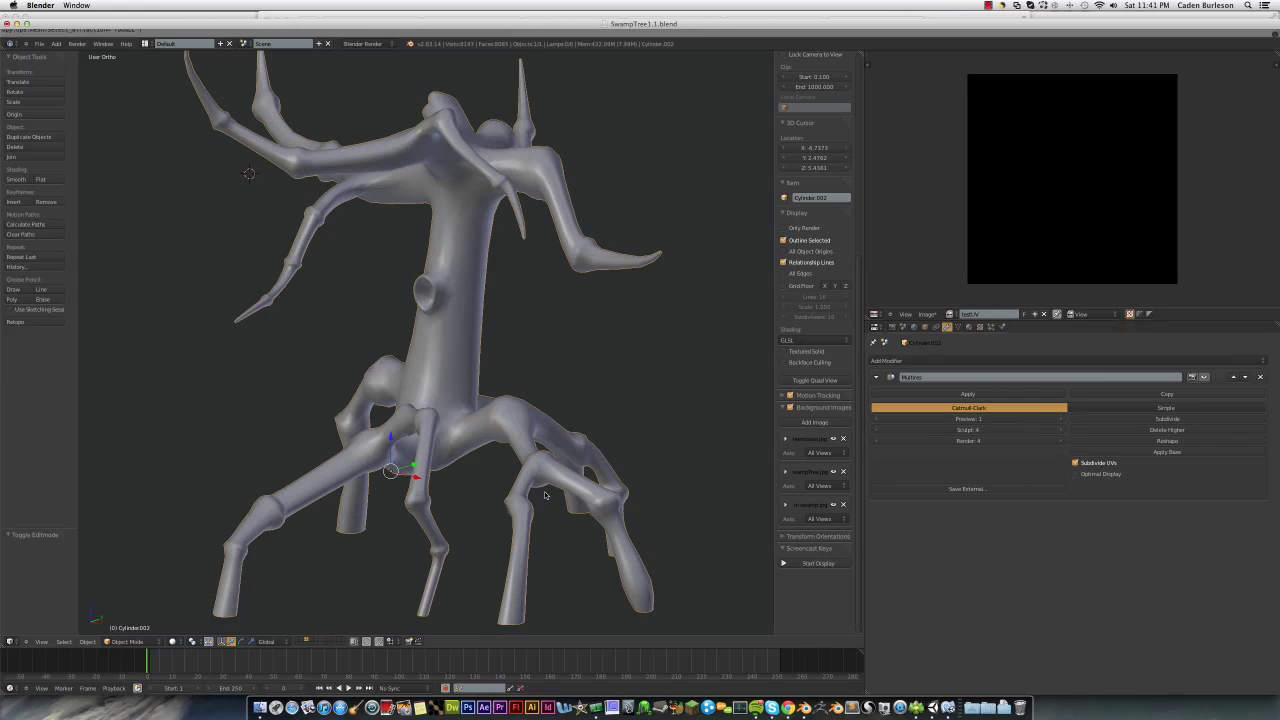
middle_click_drag(538, 492, 527, 492)
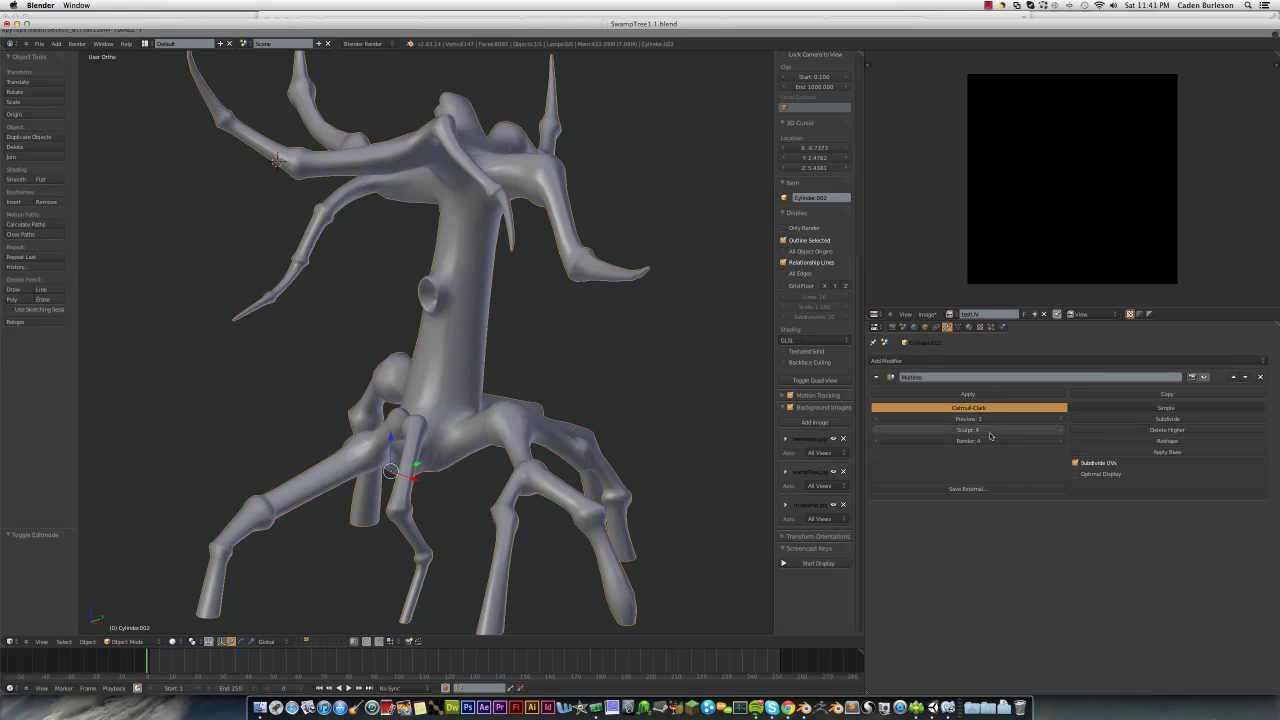
left_click(884, 421)
left_click(1050, 420)
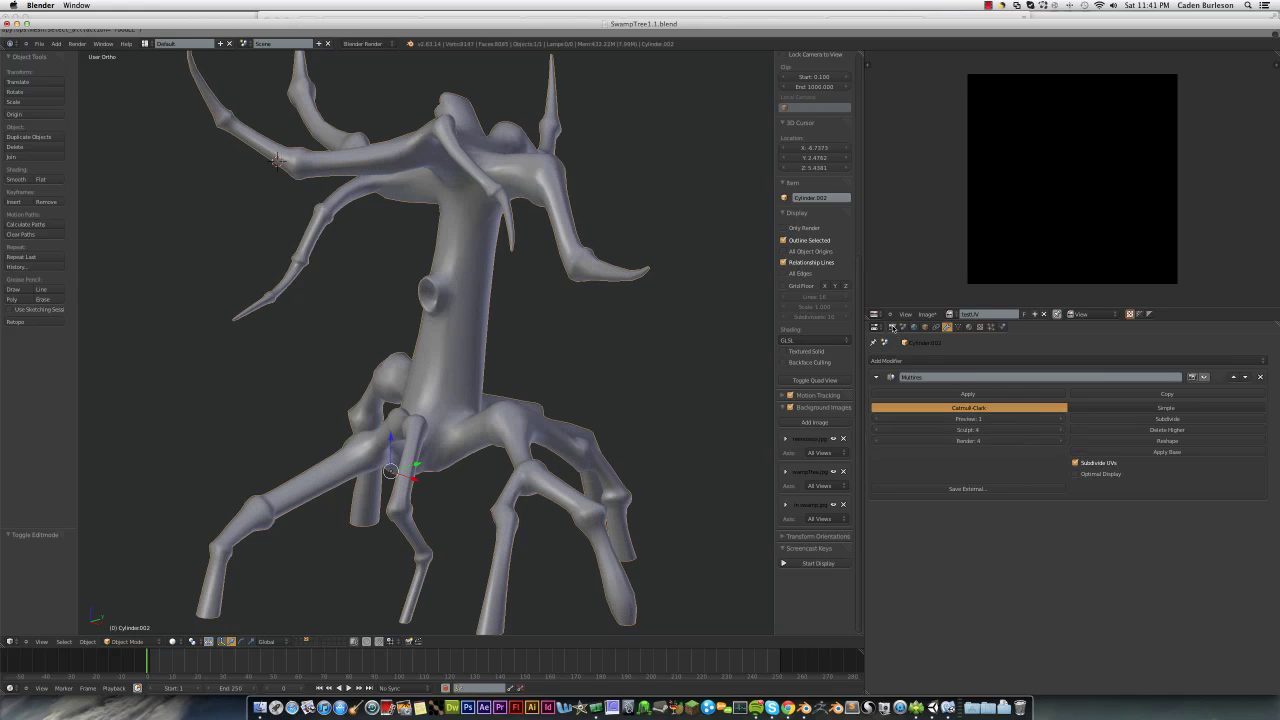
left_click(893, 328)
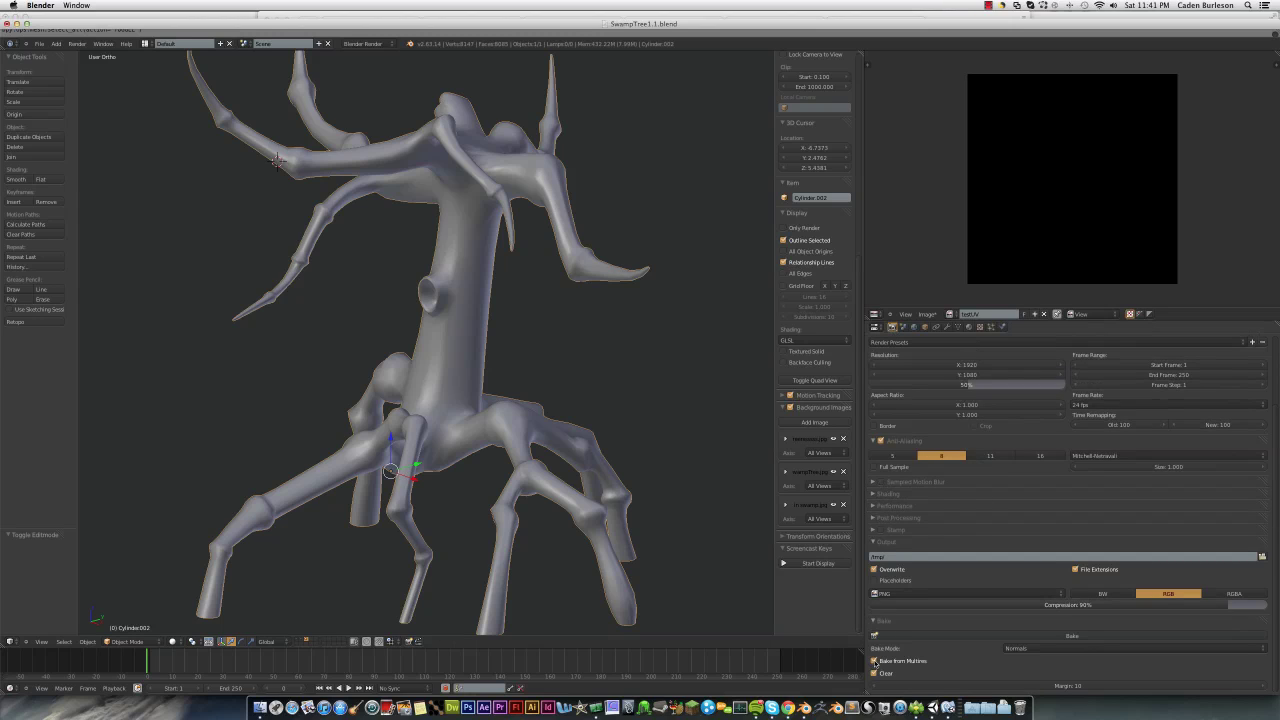
left_click(1015, 649)
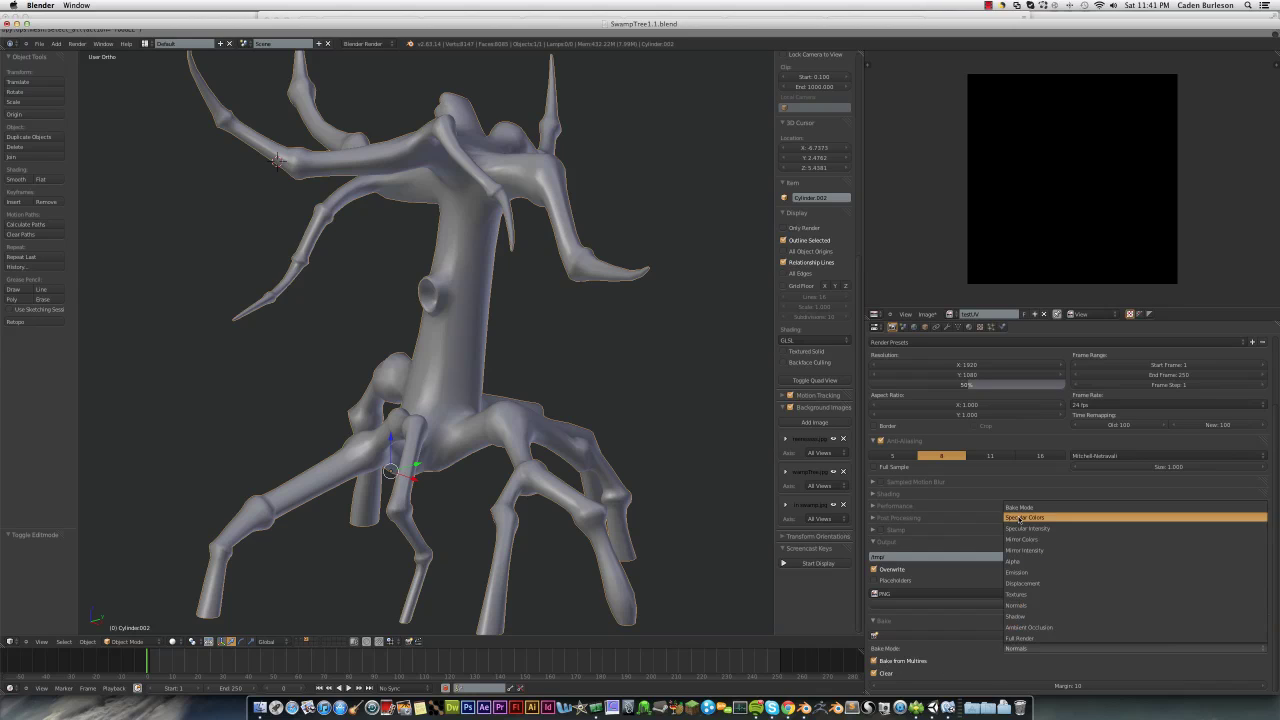
left_click(1025, 605)
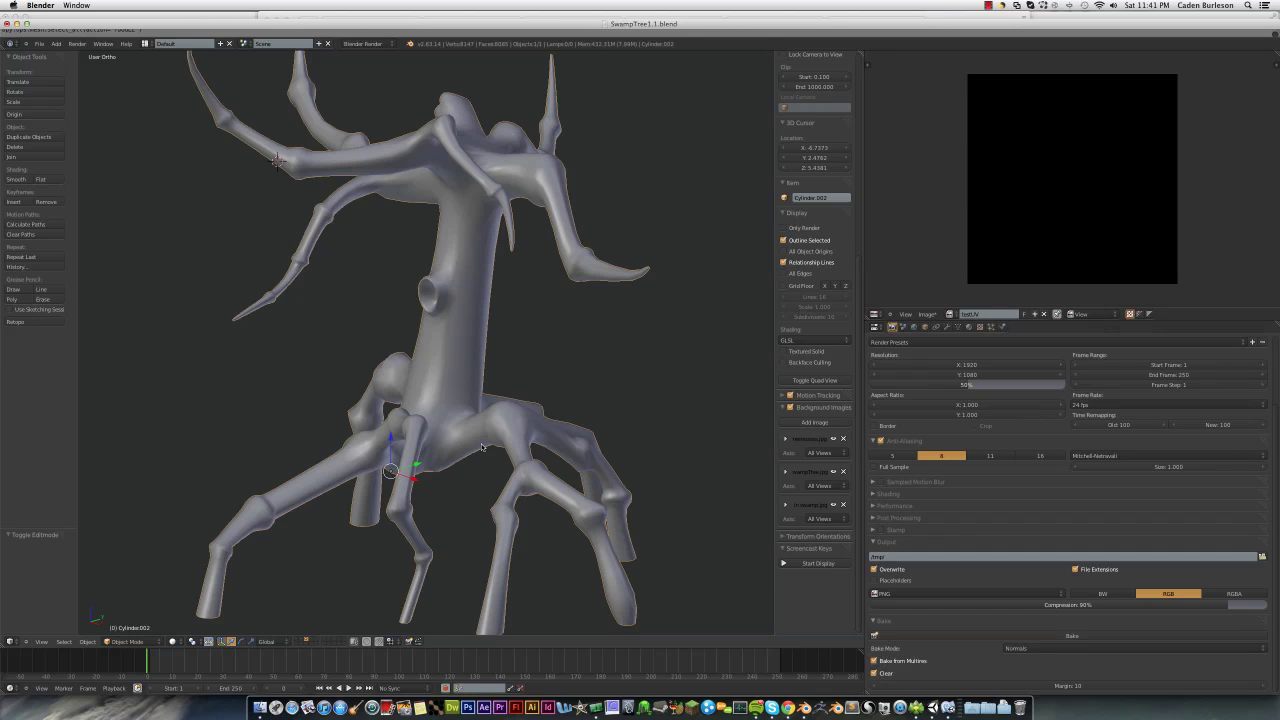
- Bake the normal map with all faces selected, then return the tree to object mode
key("Tab")
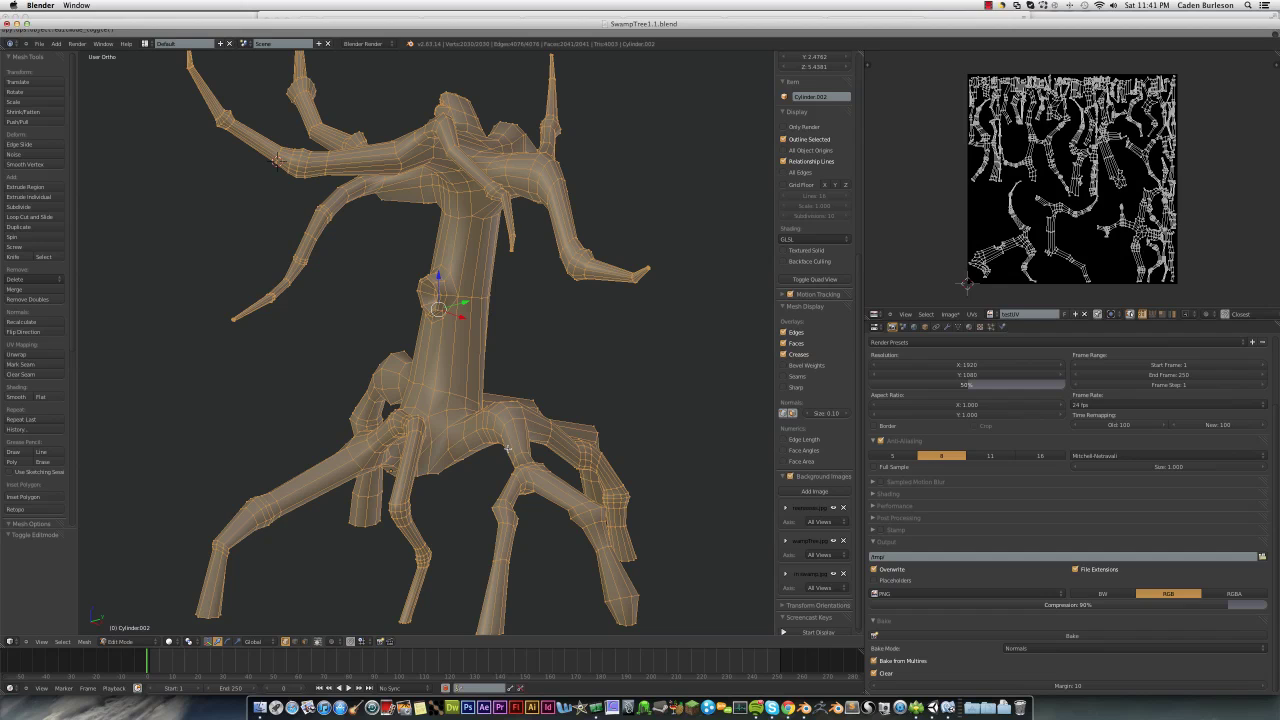
key("a")
key("a")
key("a")
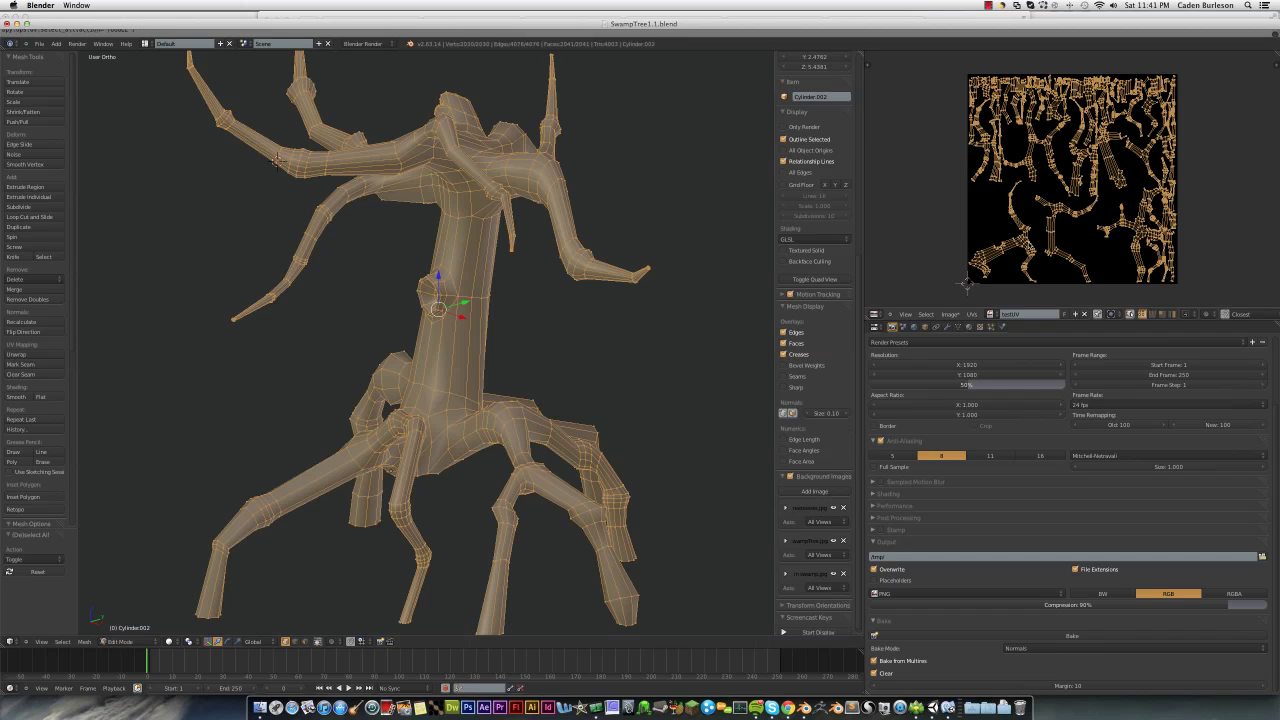
left_click(966, 638)
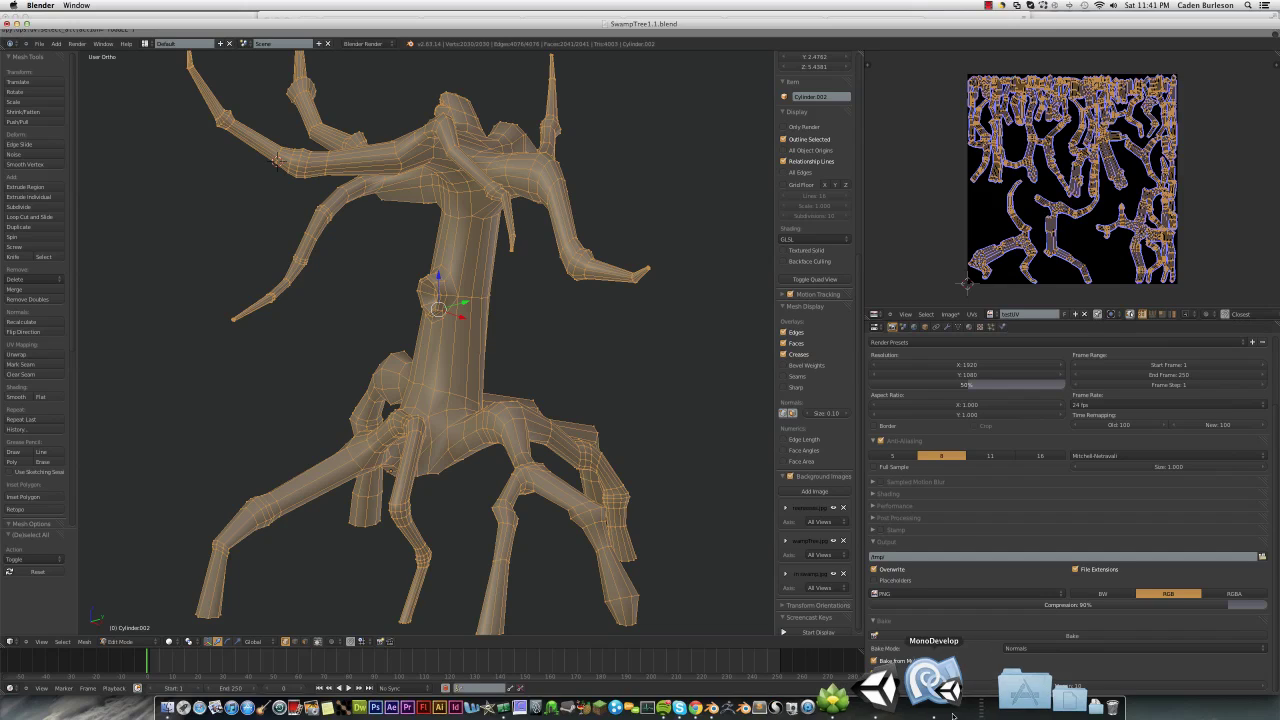
key("Tab")
- Maximize the image editor and zoom and pan to inspect the baked normal map
scroll(1021, 284, "up", 3)
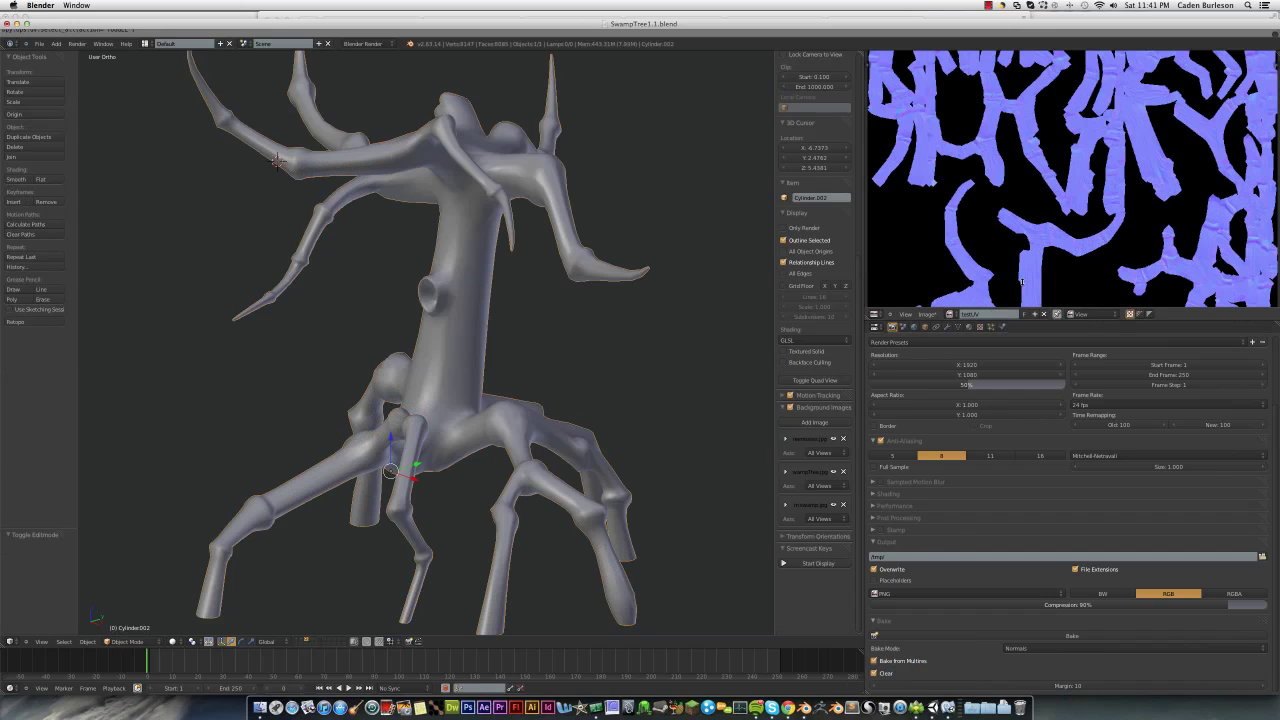
scroll(1025, 264, "up", 2)
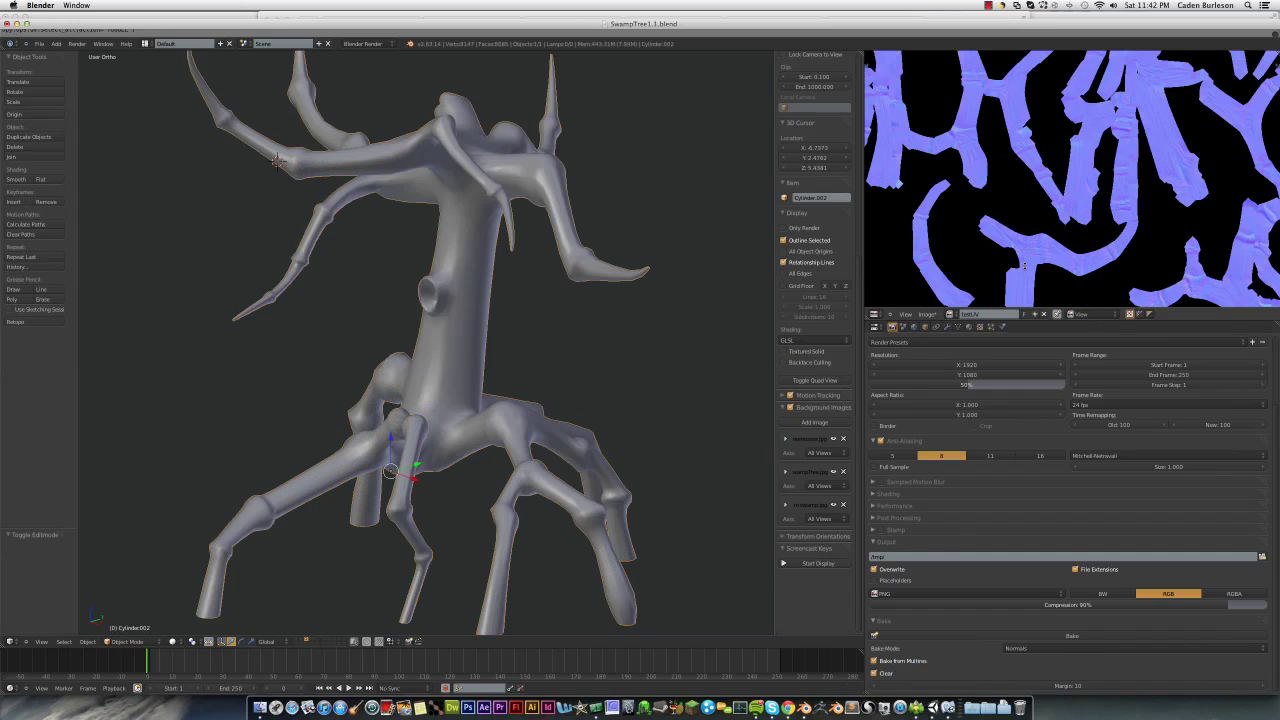
key("shift+space")
scroll(762, 367, "up", 2)
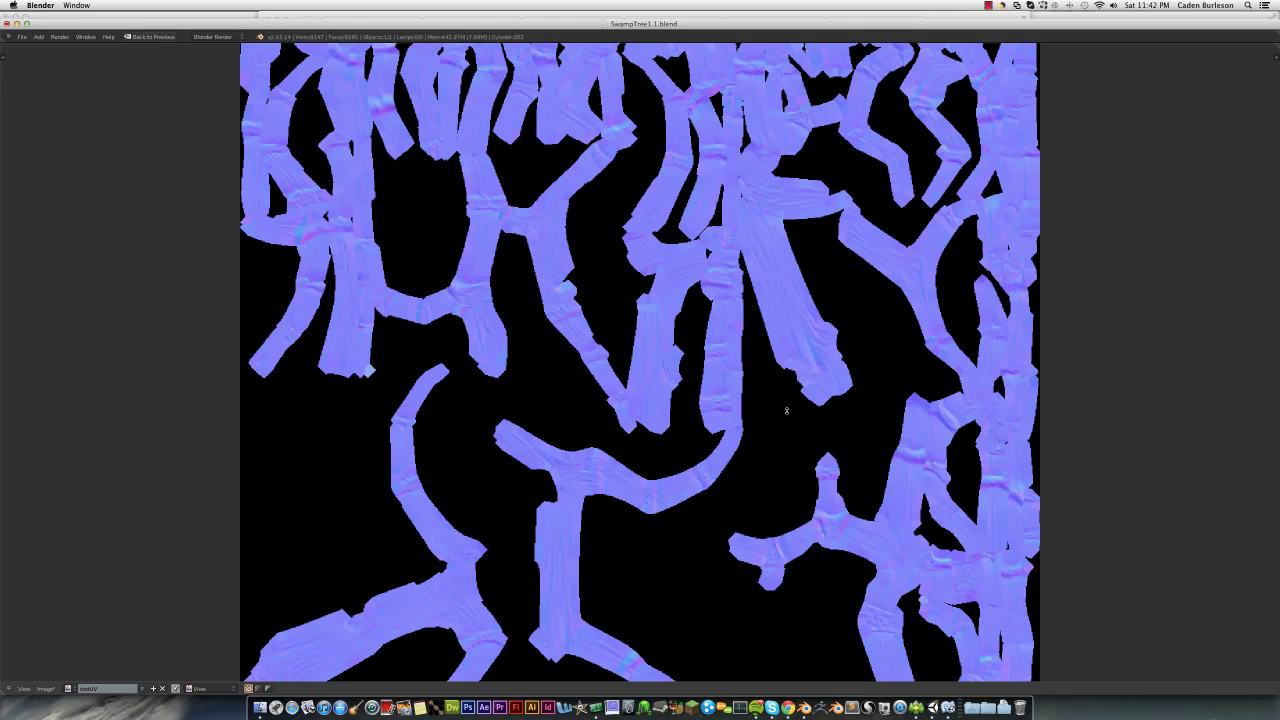
mouse_move(788, 411)
middle_mouse_down()
mouse_move(765, 503)
mouse_move(764, 486)
middle_mouse_up()
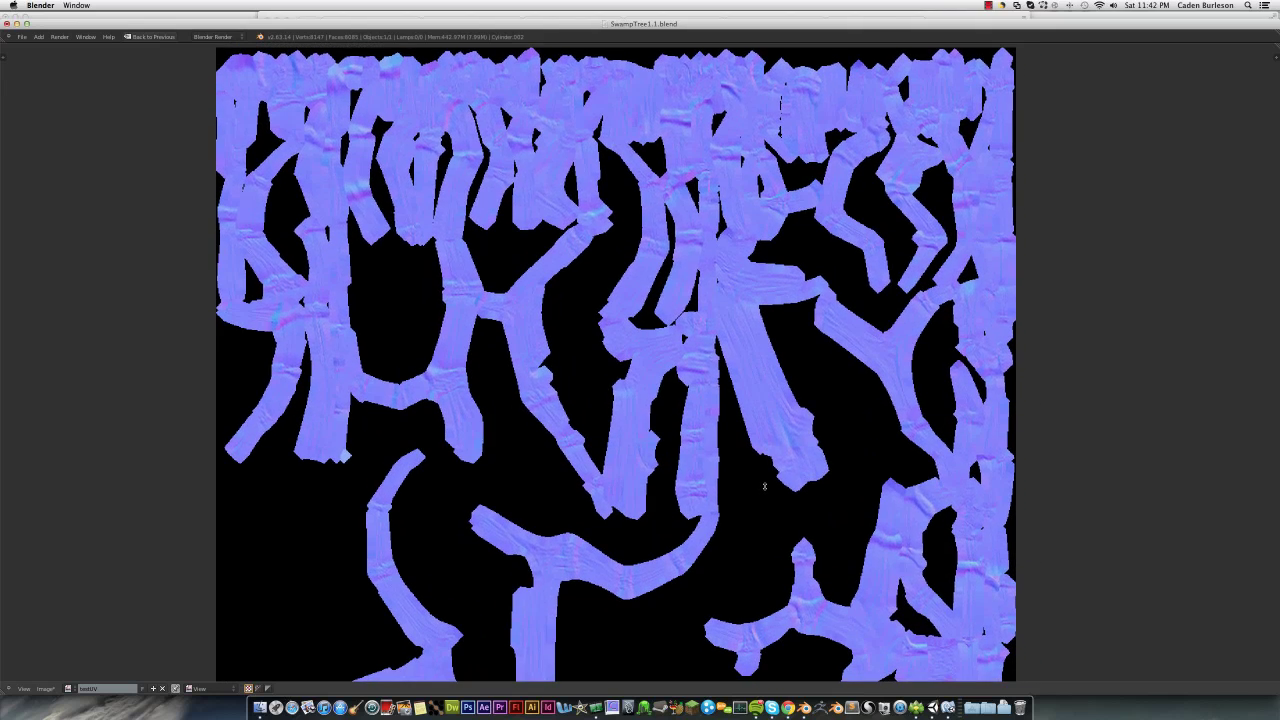
scroll(764, 486, "down", 1)
scroll(764, 486, "down", 1)
mouse_move(648, 520)
middle_mouse_down()
mouse_move(669, 479)
mouse_move(552, 445)
middle_mouse_up()
- Restore the layout with the 3D view and bring up the tree's Material properties
key("ctrl+Up")
scroll(666, 471, "down", 2)
scroll(551, 445, "up", 2)
scroll(1060, 500, "up", 2)
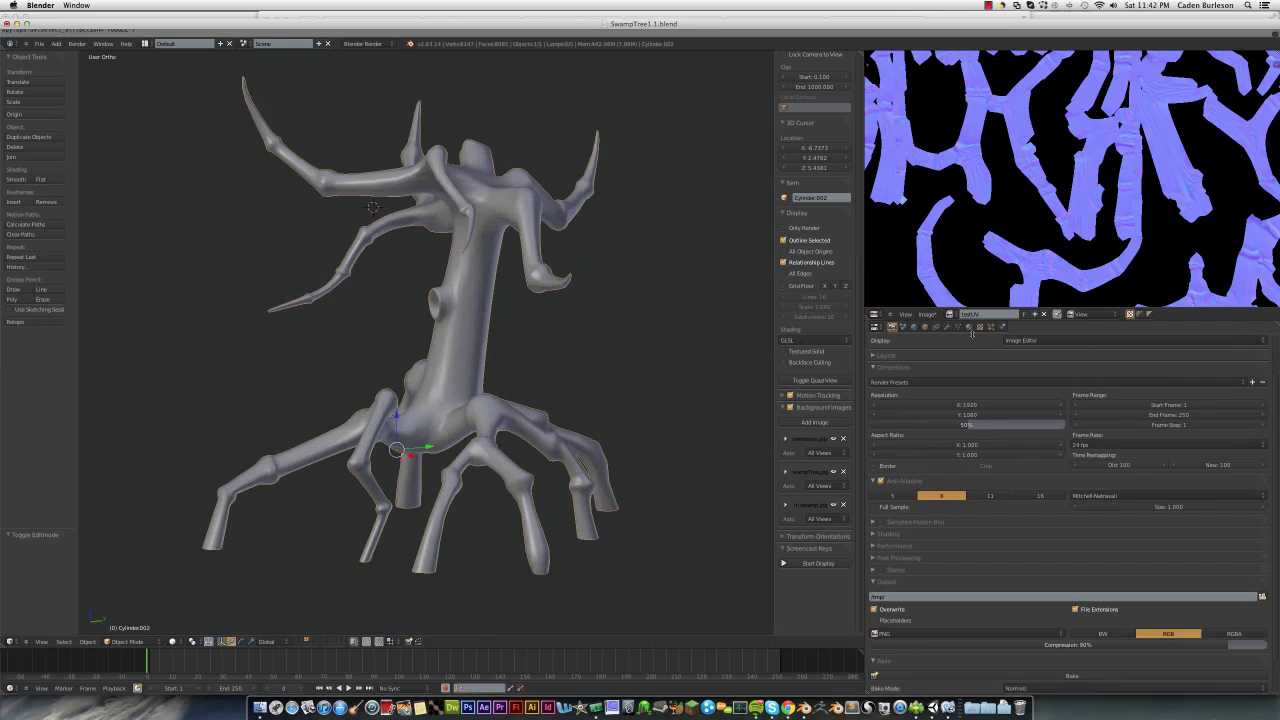
scroll(1060, 500, "up", 2)
left_click(968, 327)
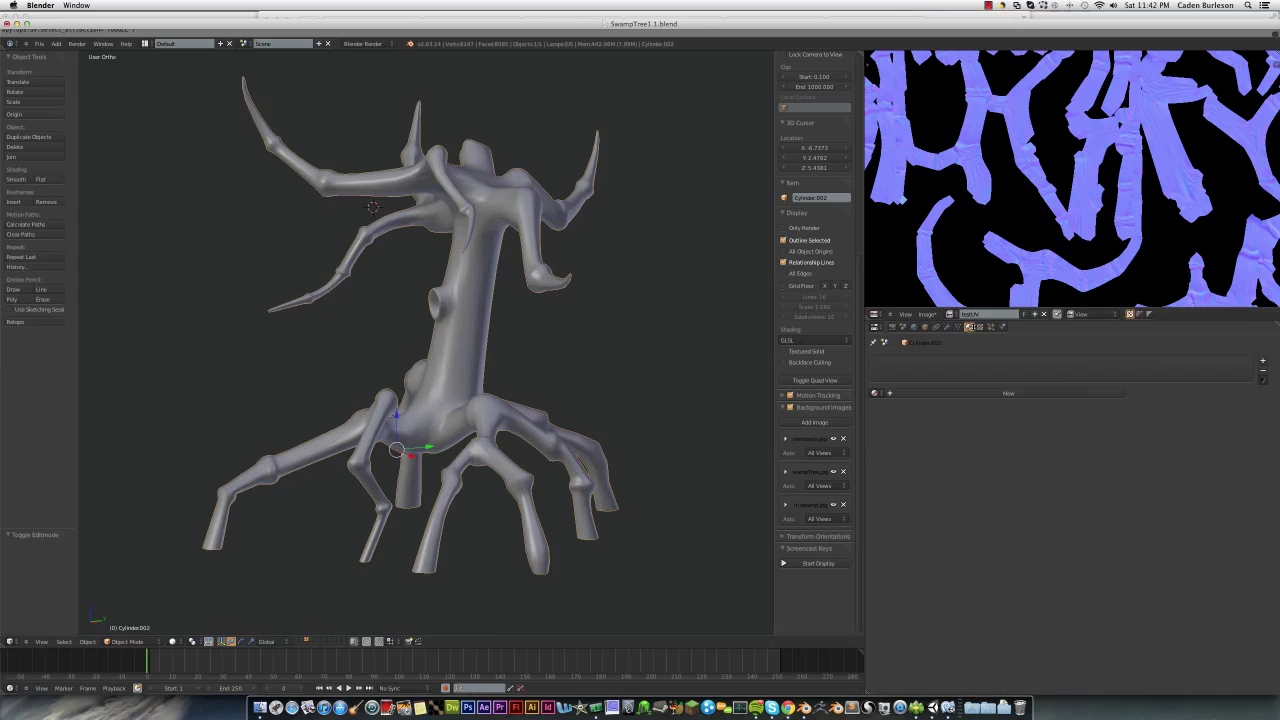
scroll(966, 250, "down", 2)
scroll(966, 248, "down", 2)
middle_click_drag(966, 249, 958, 237)
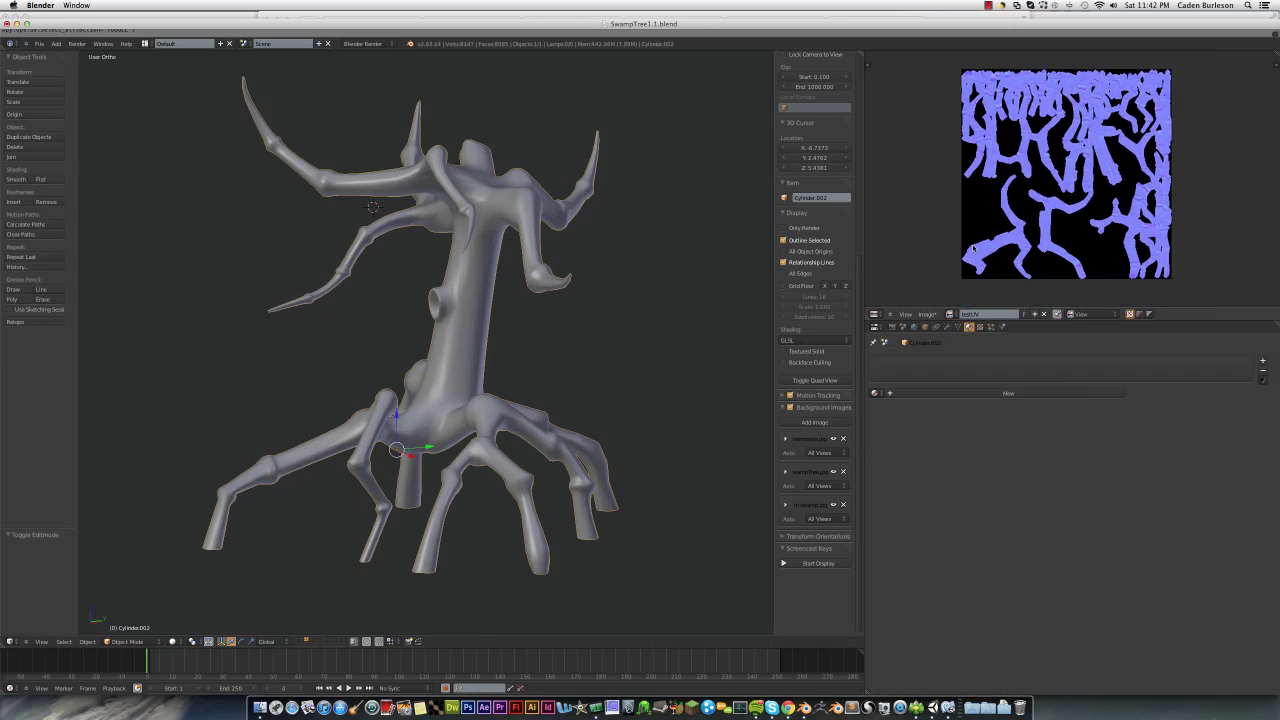
- Create Material.001 and add an Image or Movie texture using the testUV image
left_click(913, 397)
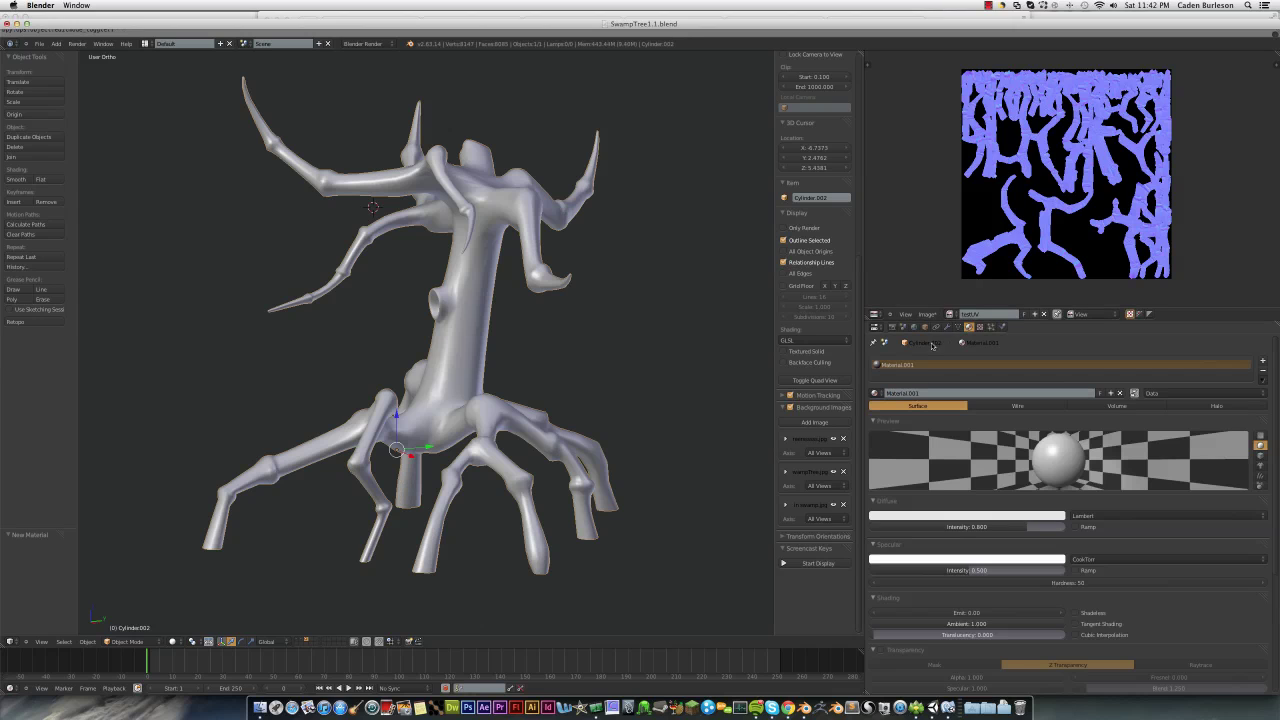
left_click(980, 328)
left_click(955, 432)
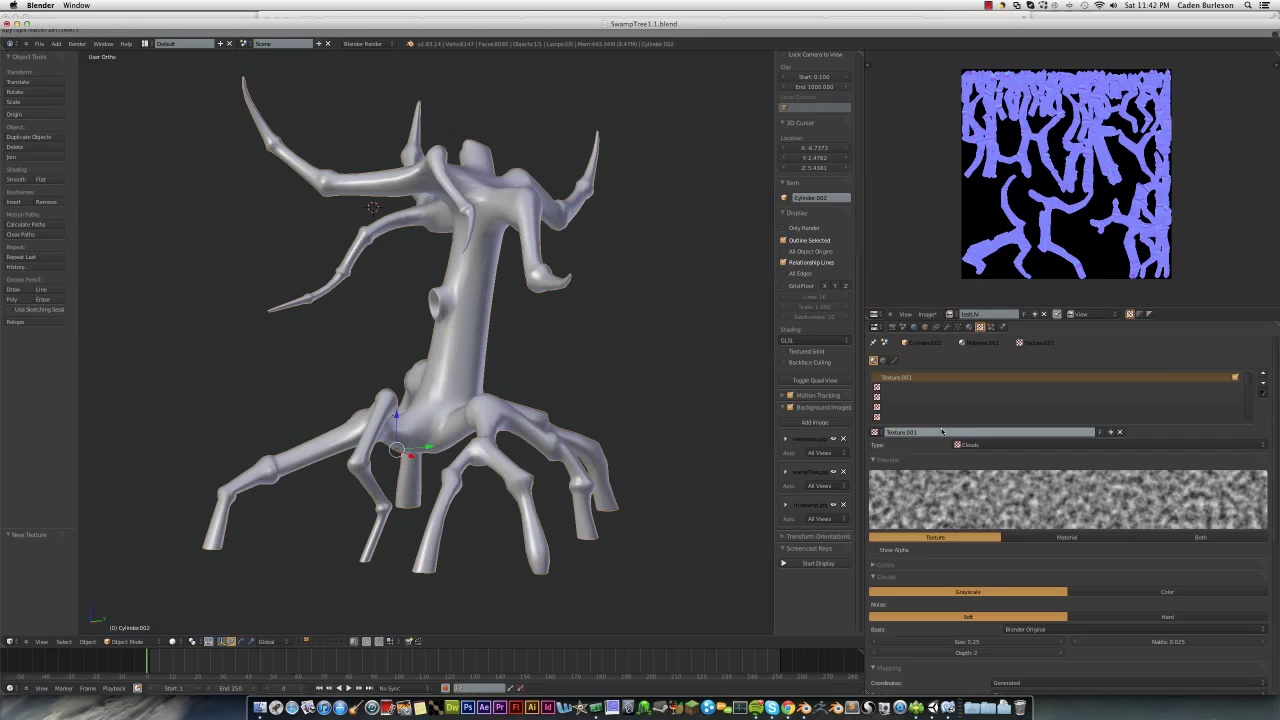
left_click(970, 445)
left_click(975, 380)
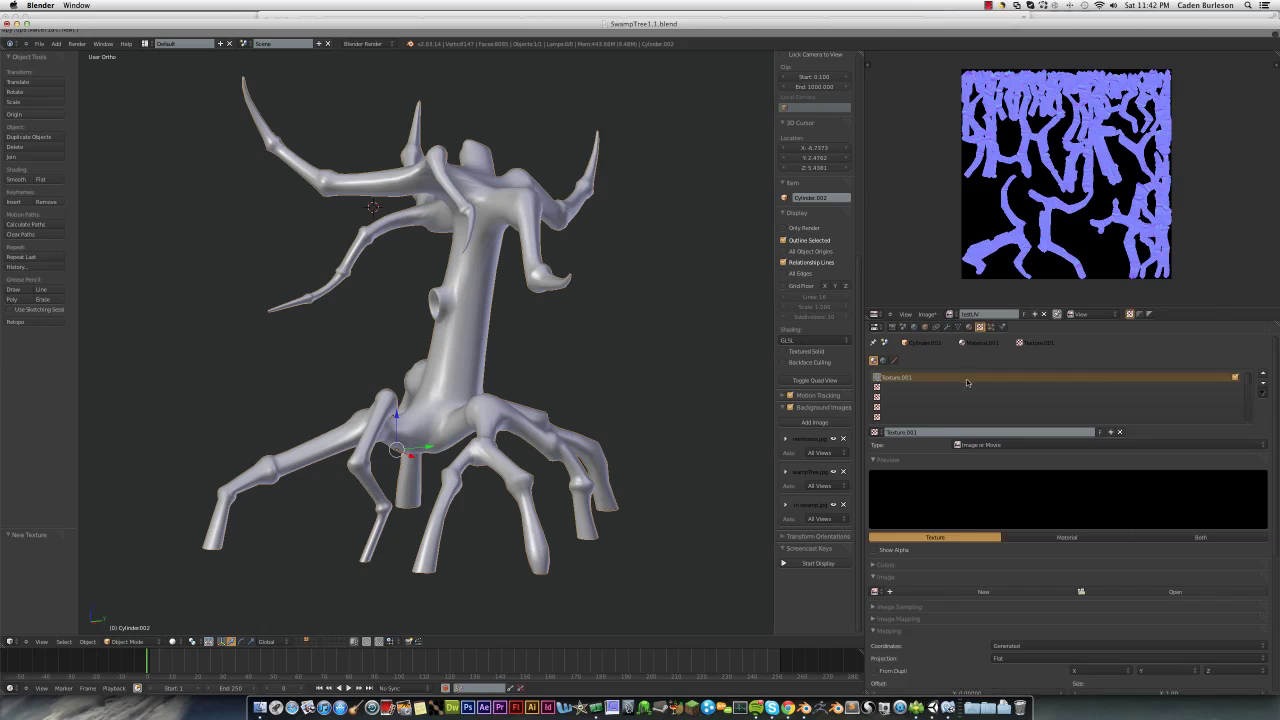
left_click(876, 592)
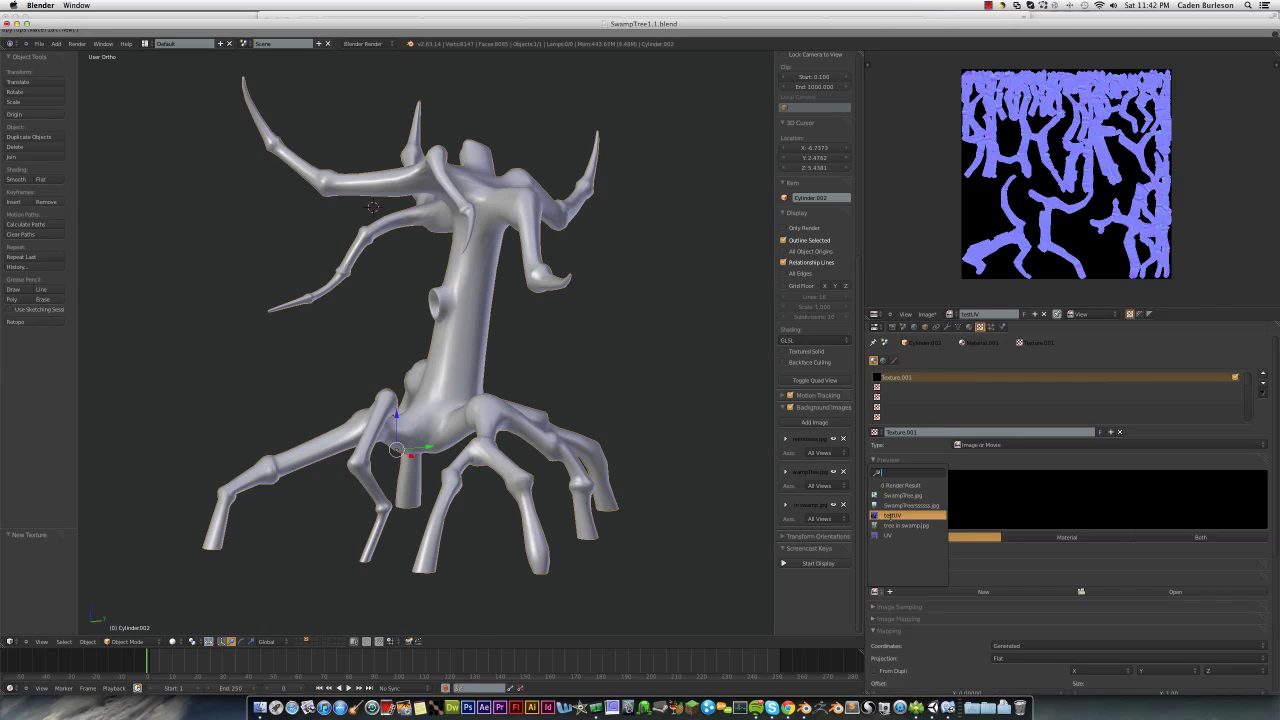
left_click(888, 515)
- Map the texture by UV and switch its influence from Diffuse Color to Geometry Normal
scroll(1036, 602, "down", 2)
scroll(1036, 602, "down", 2)
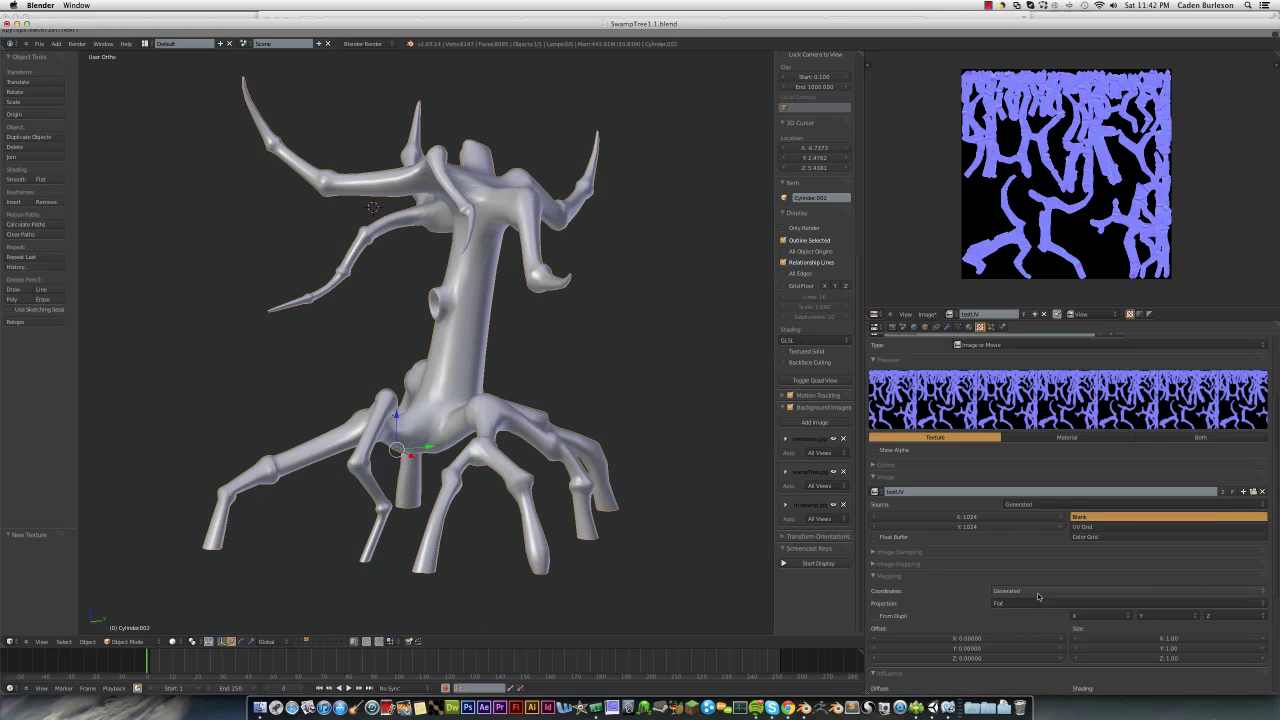
left_click(1020, 591)
left_click(1012, 549)
scroll(1012, 549, "down", 2)
scroll(990, 552, "down", 3)
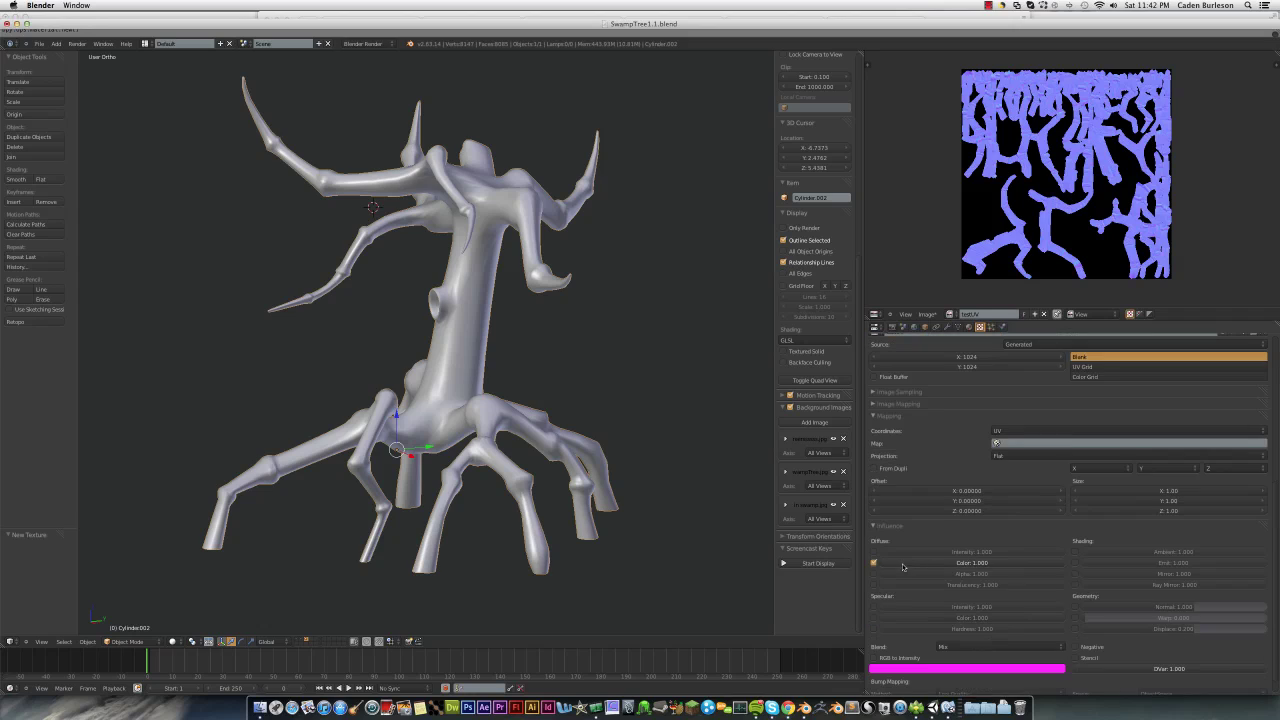
left_click(875, 563)
left_click(1075, 607)
scroll(1075, 608, "down", 1)
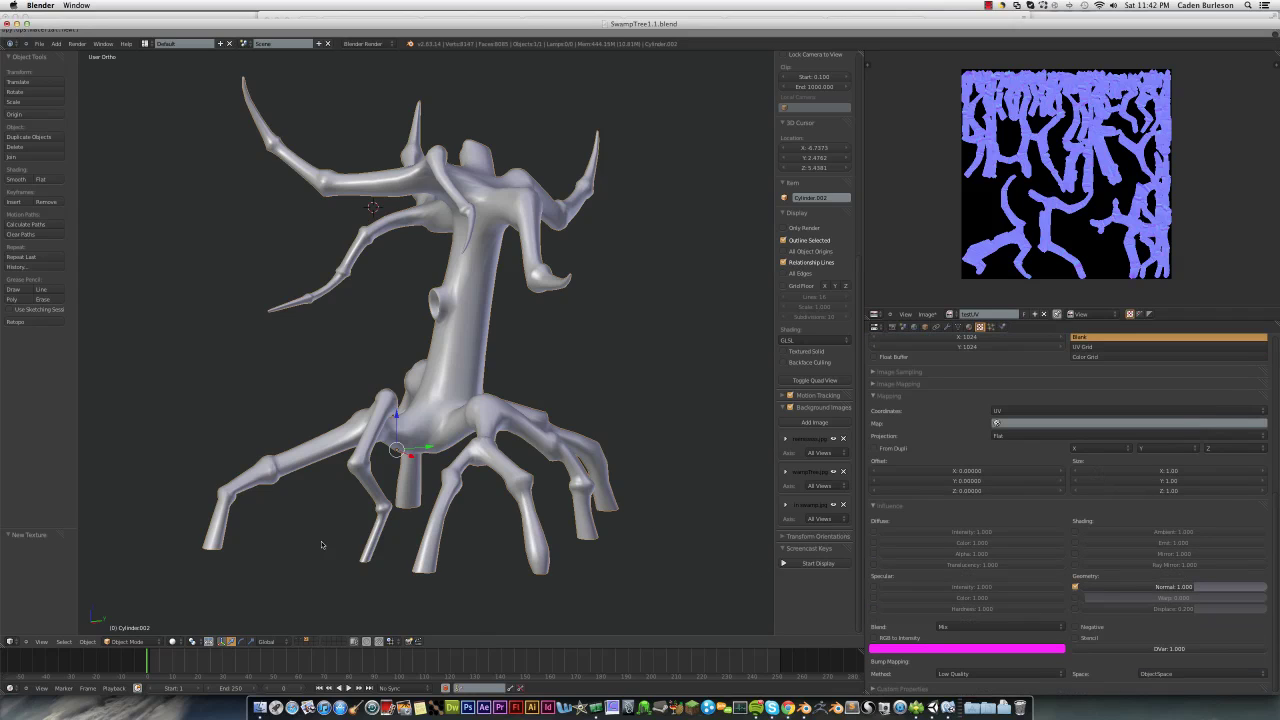
- Switch the viewport to Textured shading and add a Point lamp at the 3D cursor
left_click(172, 641)
left_click(190, 600)
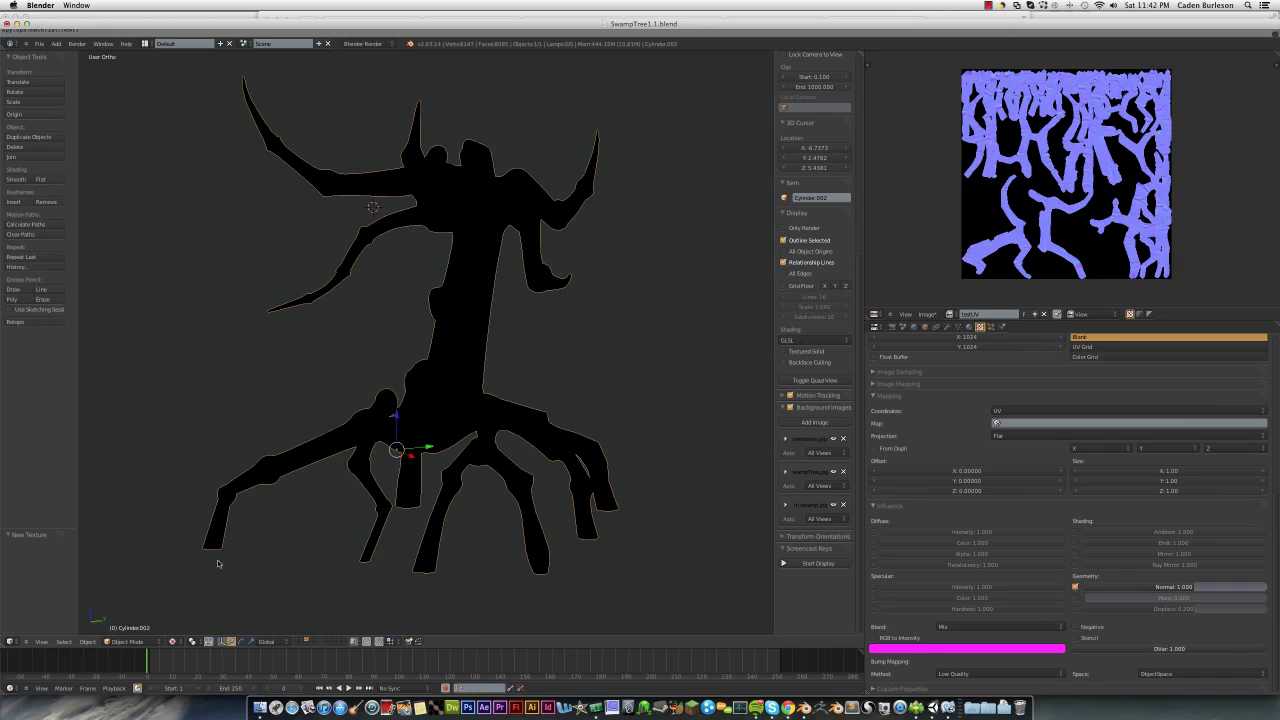
key("shift+a")
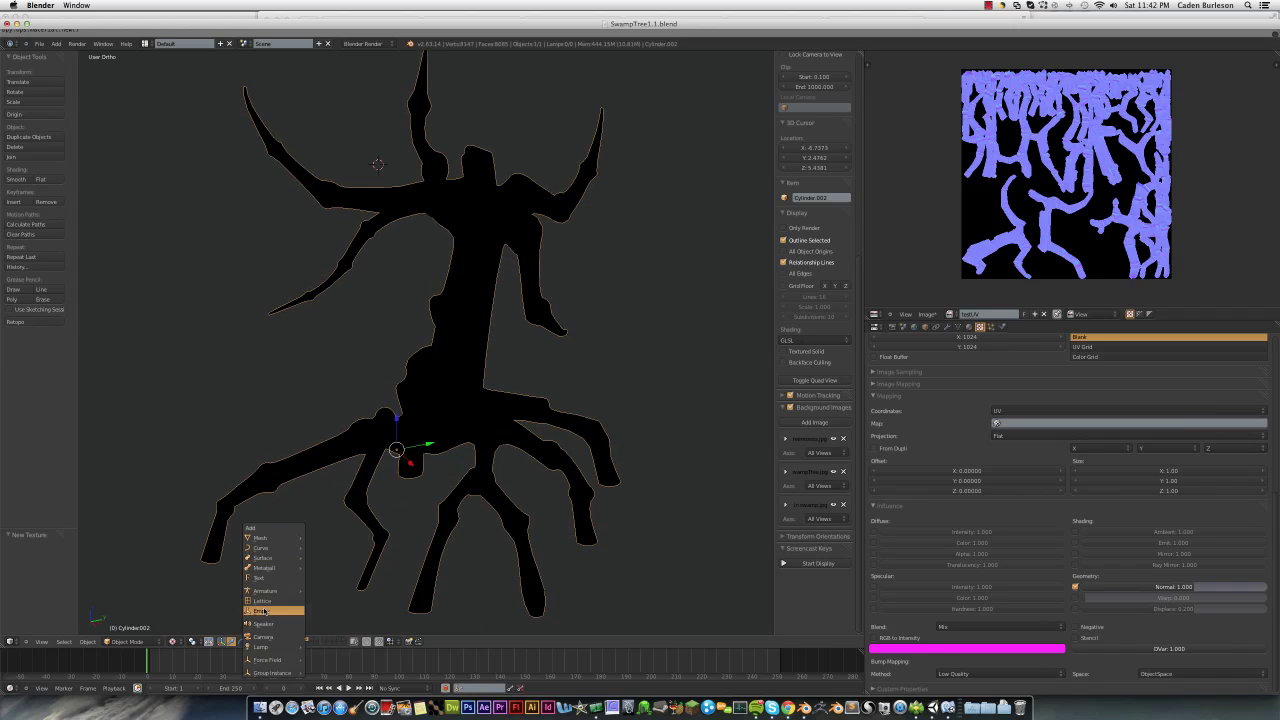
mouse_move(262, 647)
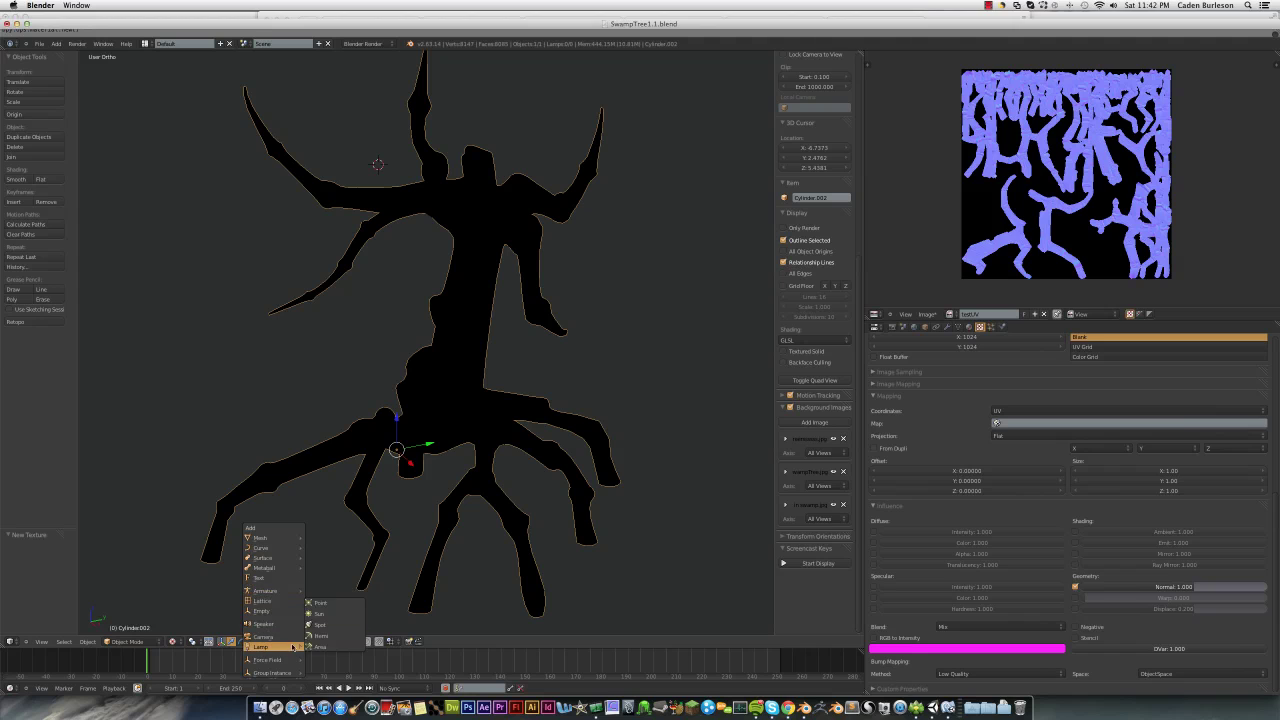
left_click(322, 605)
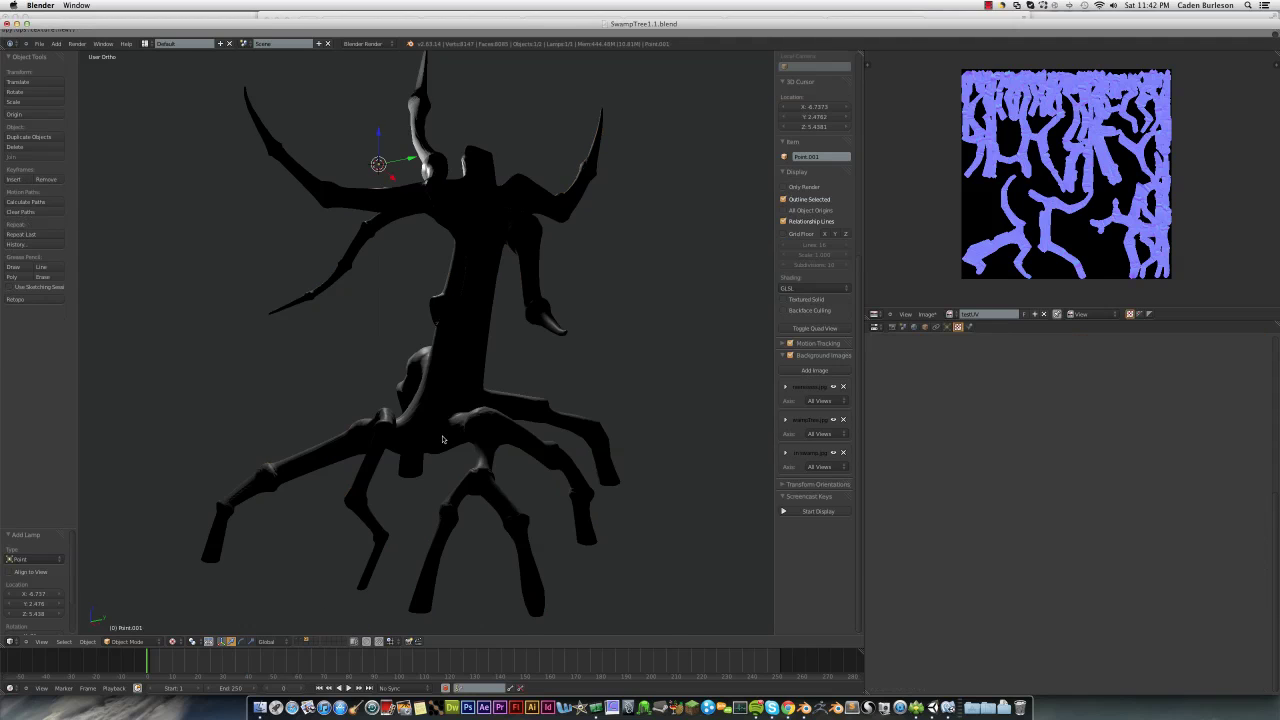
- Move the lamp beside the lower tree from top view, then zoom in on the trunk
key("KP_7")
scroll(470, 430, "up", 2)
scroll(481, 433, "up", 2)
key("g")
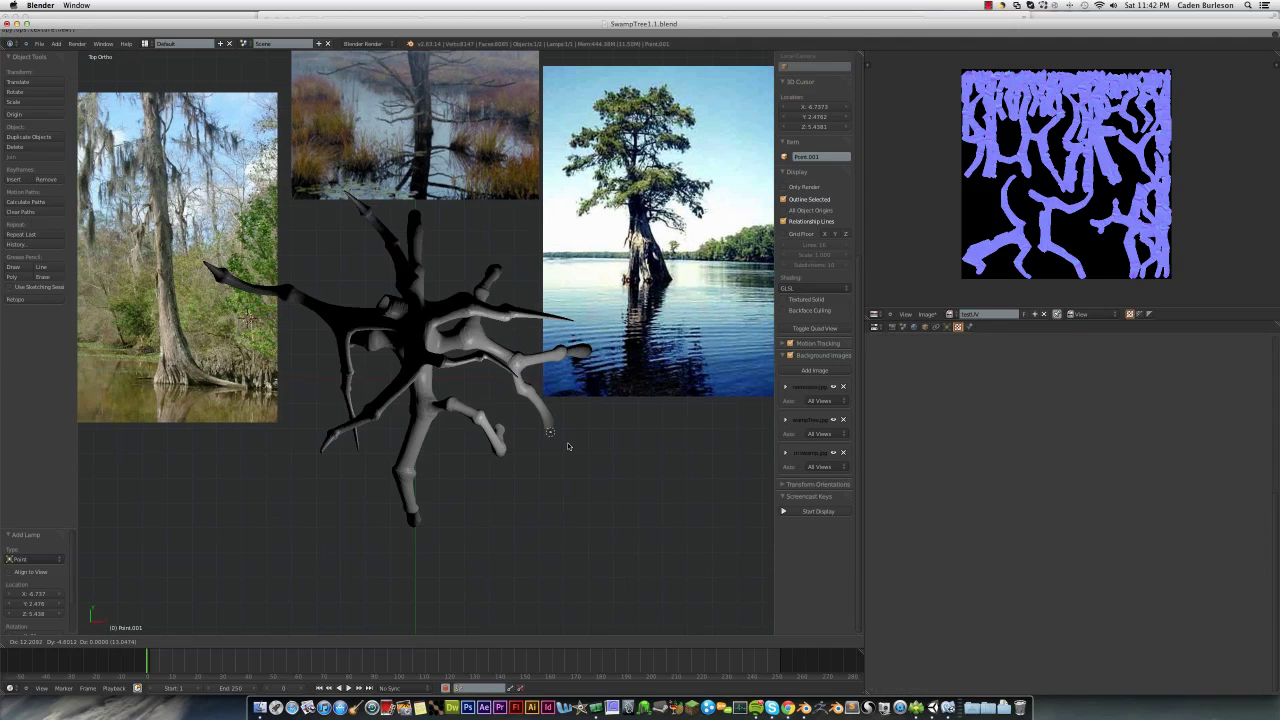
left_click(580, 508)
middle_click_drag(580, 508, 523, 453)
scroll(523, 453, "up", 3)
mouse_move(647, 516)
middle_mouse_down("shift")
mouse_move(377, 395)
mouse_move(402, 444)
mouse_move(400, 493)
mouse_move(466, 290)
mouse_move(458, 256)
middle_mouse_up("shift")
- Move the point lamp beside the upper trunk, then reposition it while checking the lighting
key("g")
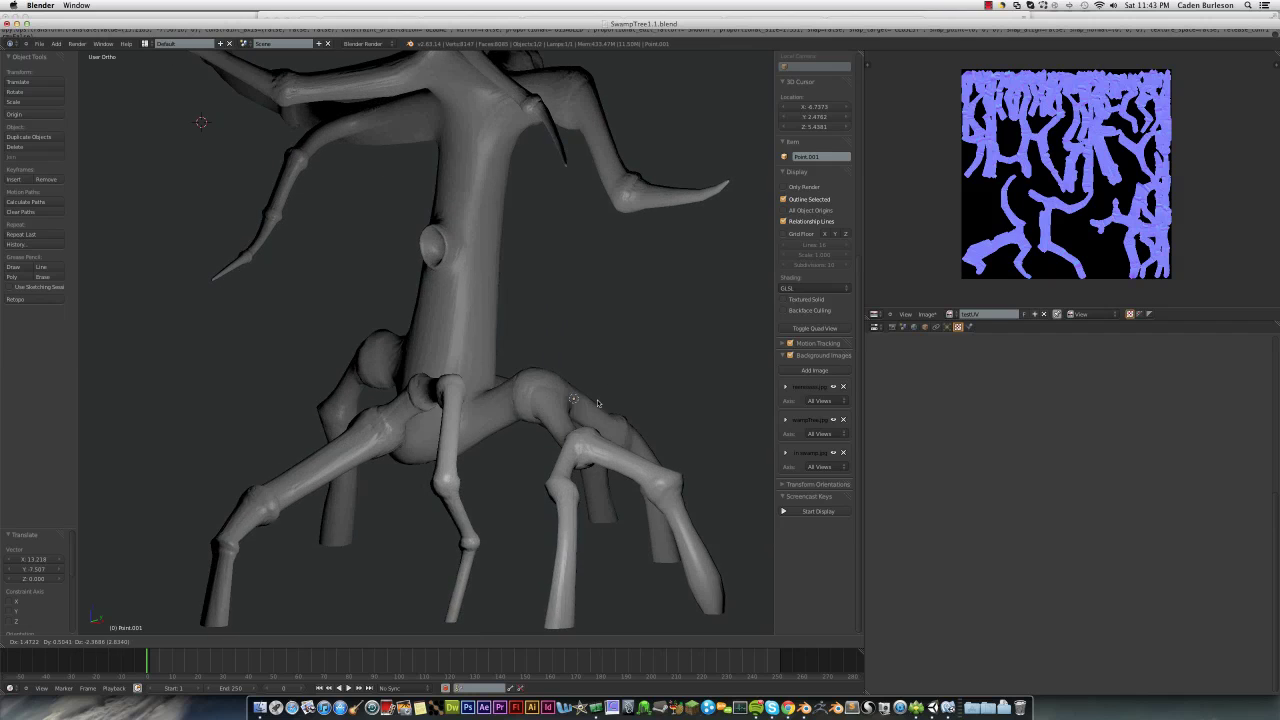
left_click(406, 158)
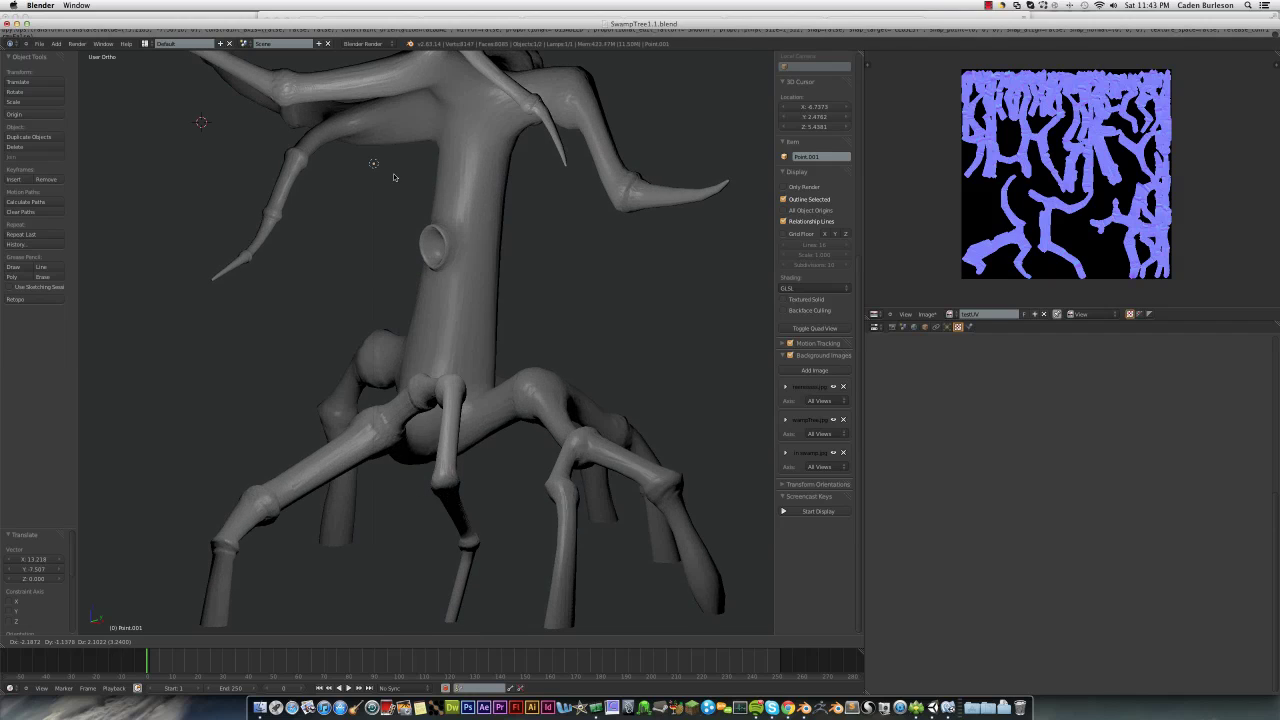
middle_click_drag(568, 271, 318, 278)
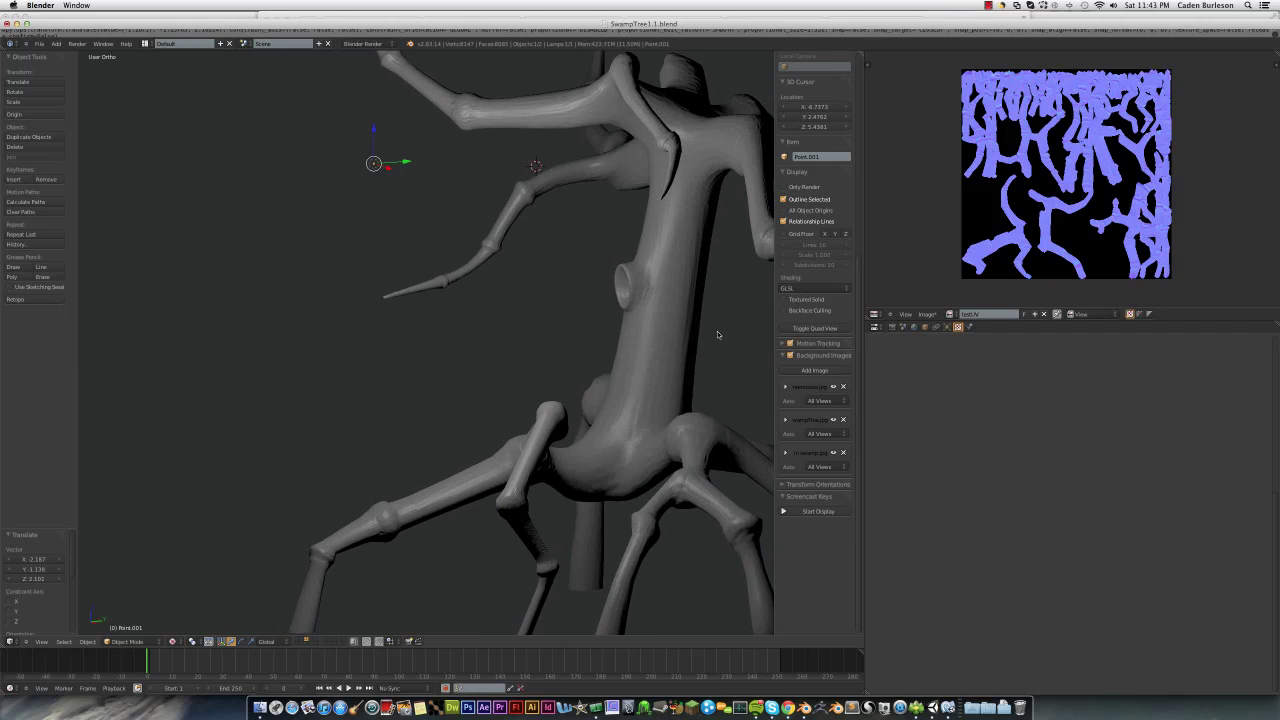
key("g")
left_click(592, 471)
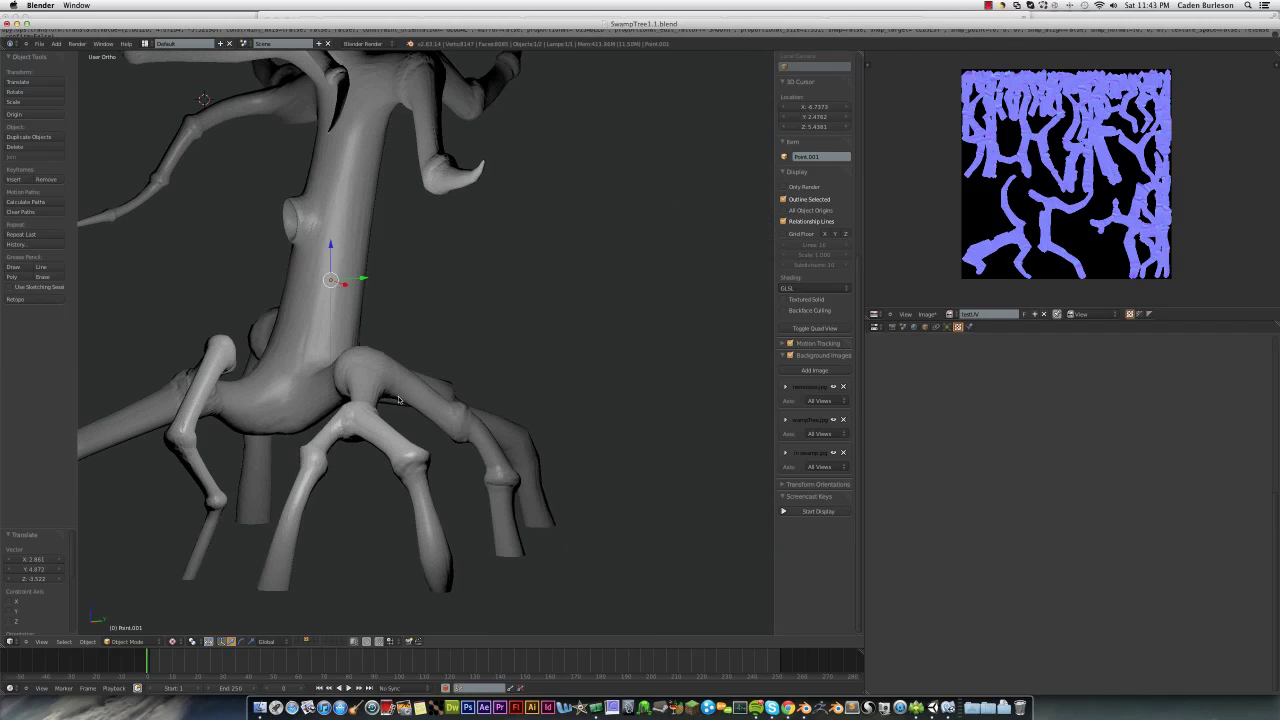
mouse_move(471, 437)
middle_mouse_down()
mouse_move(387, 372)
mouse_move(489, 427)
middle_mouse_up()
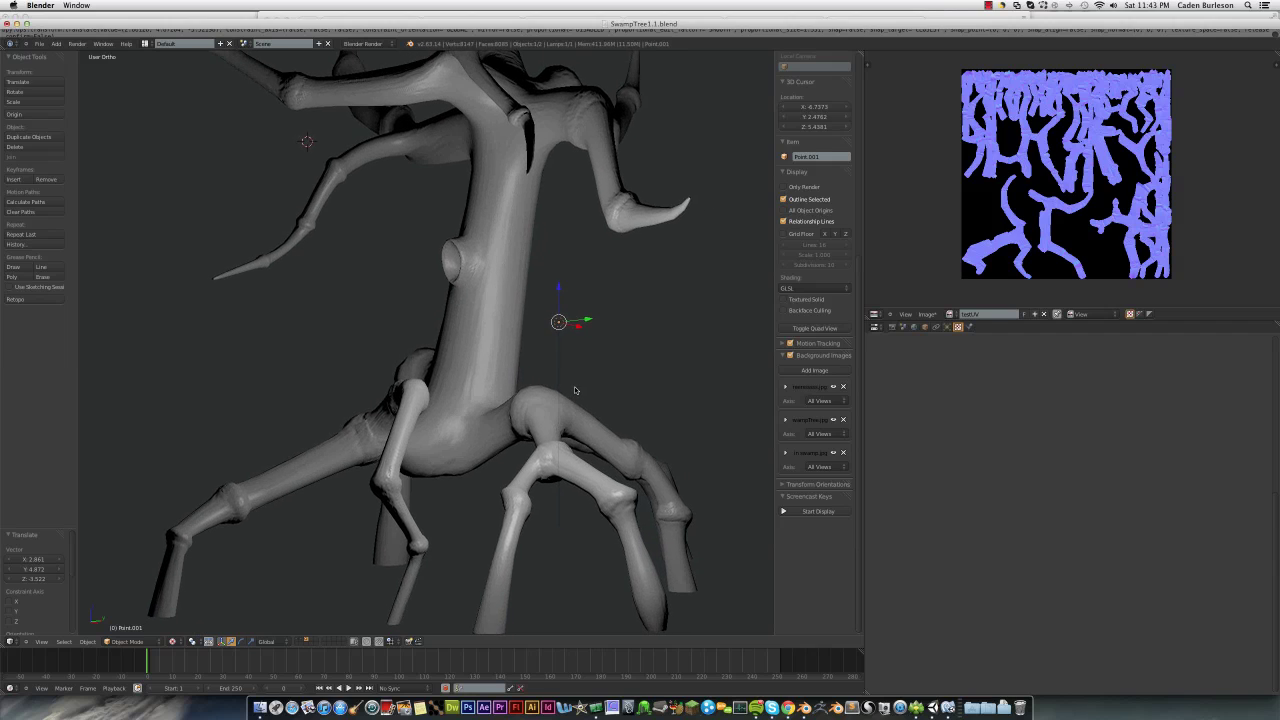
middle_click_drag(632, 377, 584, 385)
- Shift the lamp left across the trunk and settle it beside the trunk's hole
key("g")
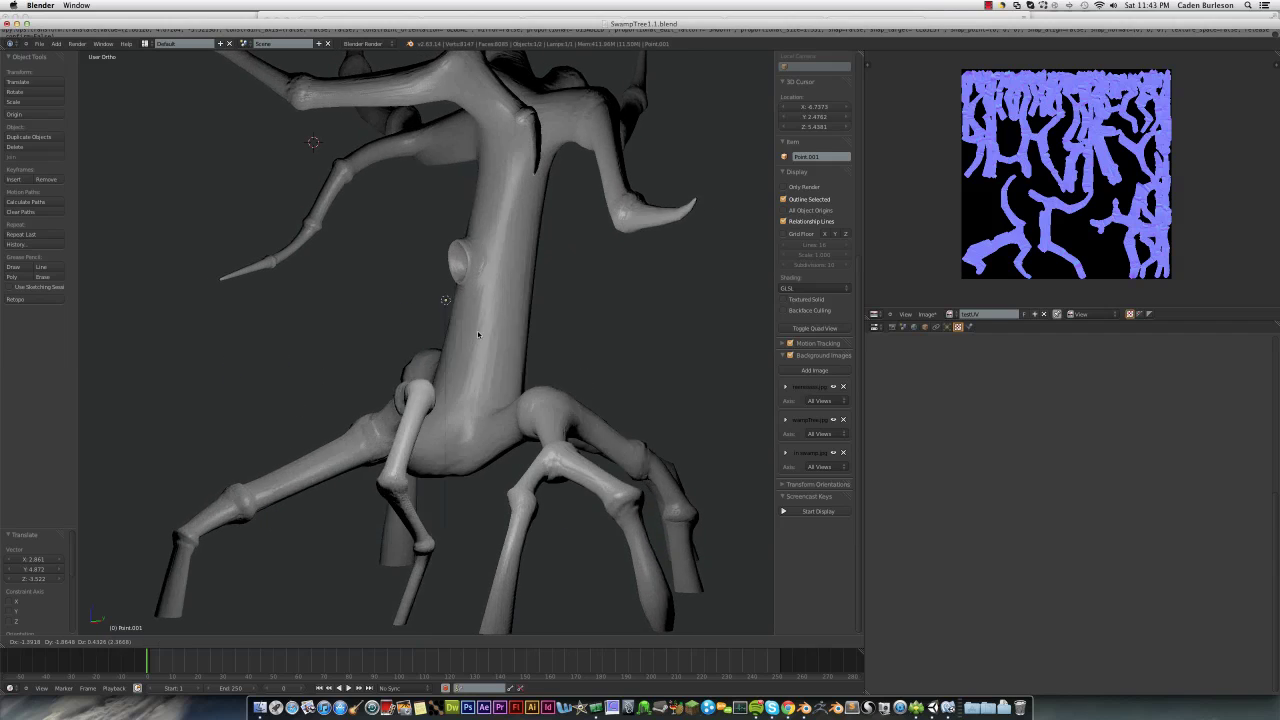
mouse_move(501, 331)
left_mouse_down()
mouse_move(377, 317)
mouse_move(390, 344)
left_mouse_up()
mouse_move(390, 344)
middle_mouse_down()
mouse_move(457, 384)
mouse_move(442, 347)
mouse_move(427, 347)
mouse_move(460, 338)
mouse_move(481, 358)
mouse_move(449, 338)
mouse_move(460, 360)
mouse_move(434, 354)
mouse_move(564, 399)
mouse_move(515, 347)
mouse_move(492, 380)
middle_mouse_up()
key("g")
left_click(509, 345)
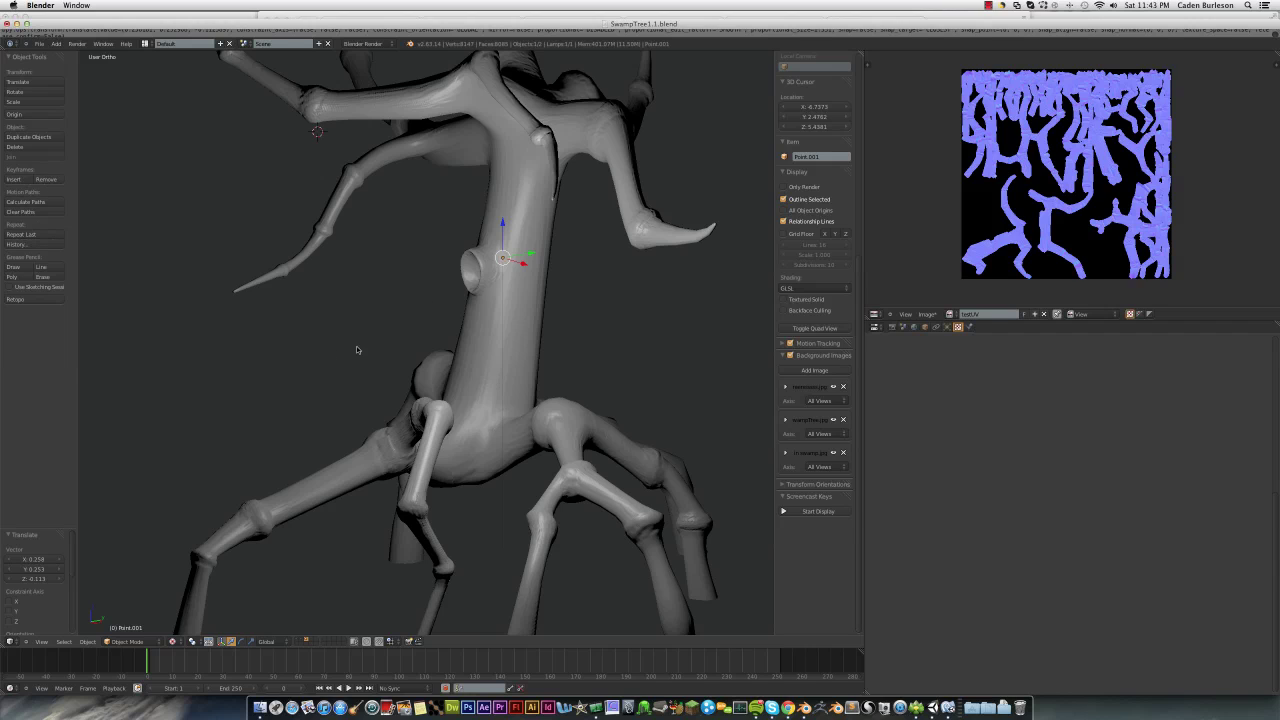
- Select the tree, toggle edit mode, and set Multires preview to 4 in the Modifiers tab
right_click(478, 351)
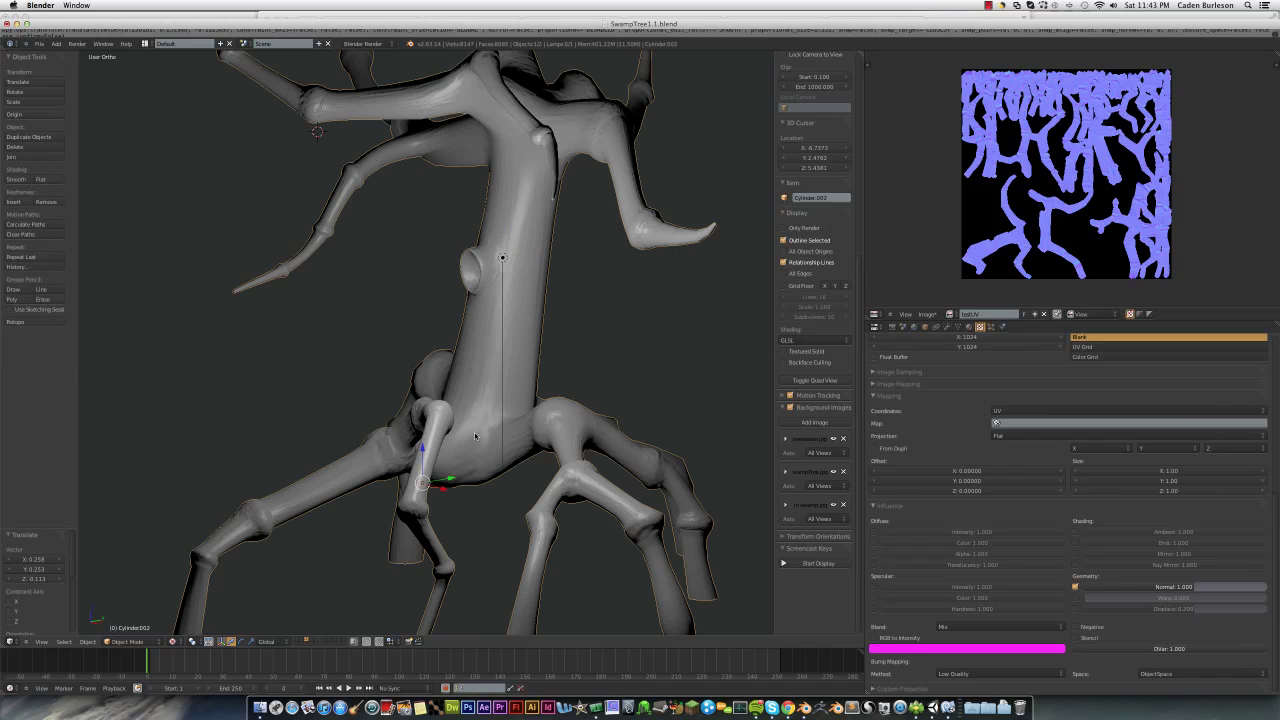
key("Tab")
key("a")
key("a")
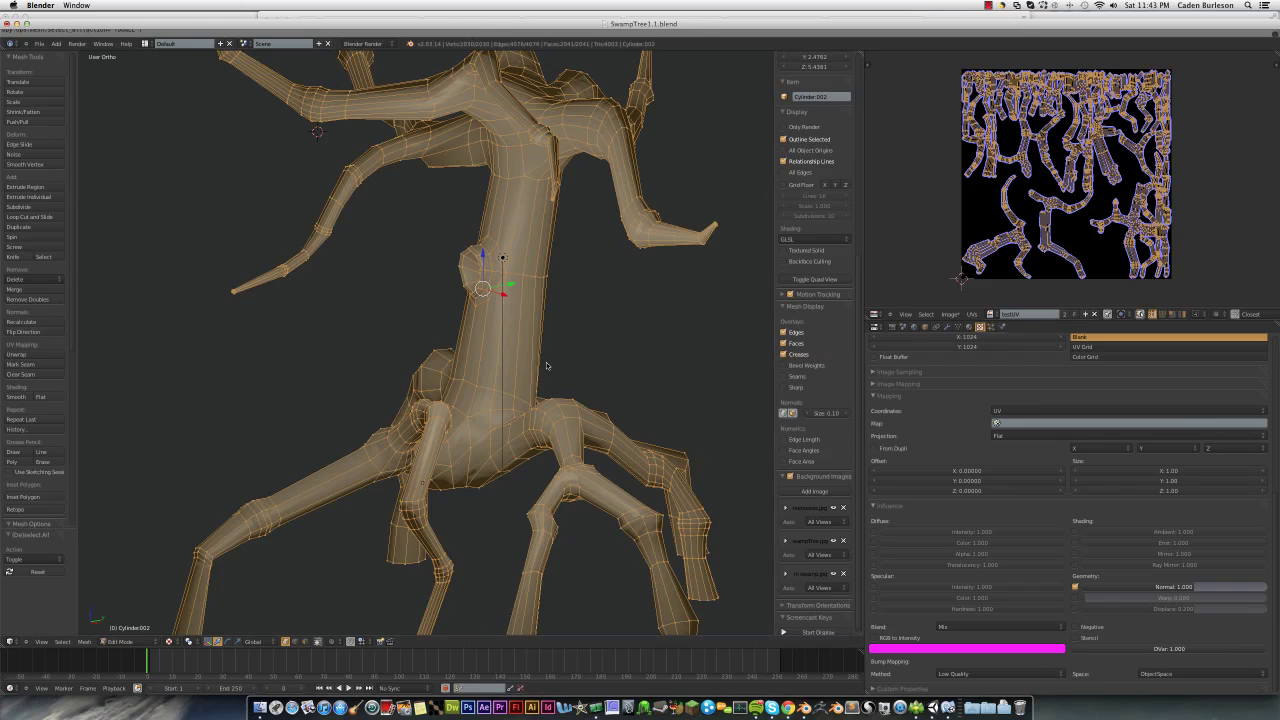
key("Tab")
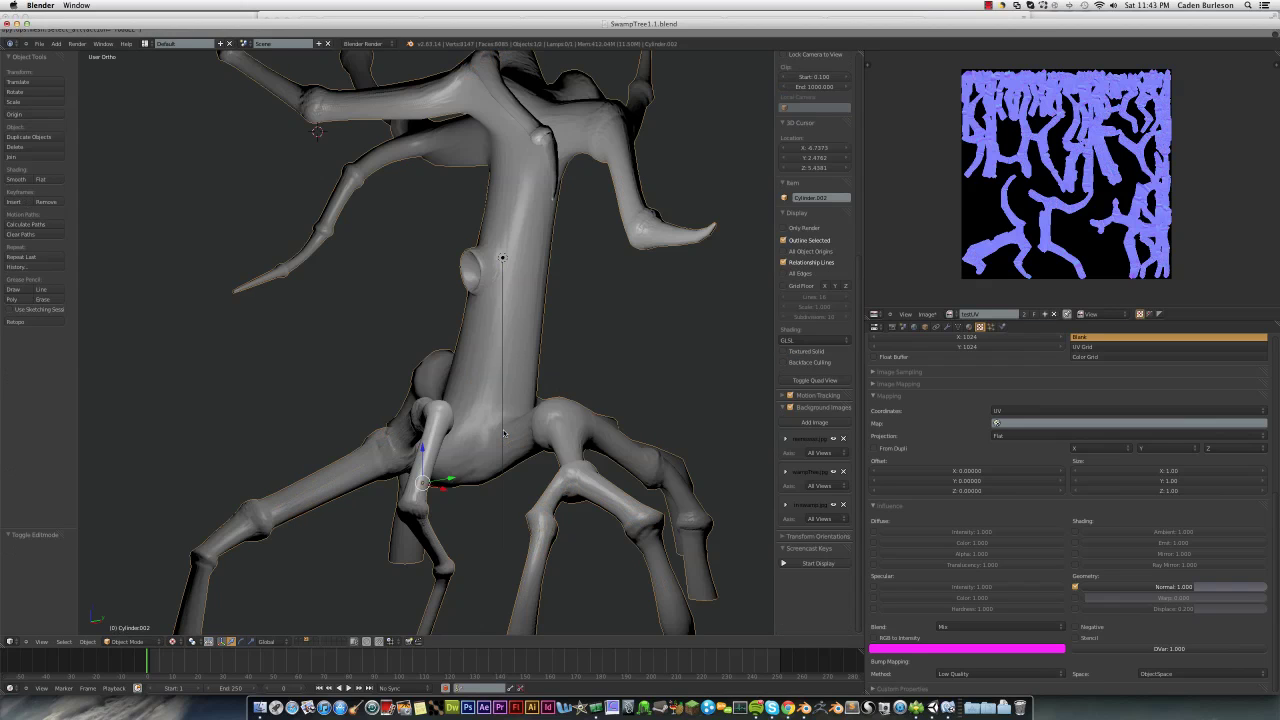
left_click(947, 327)
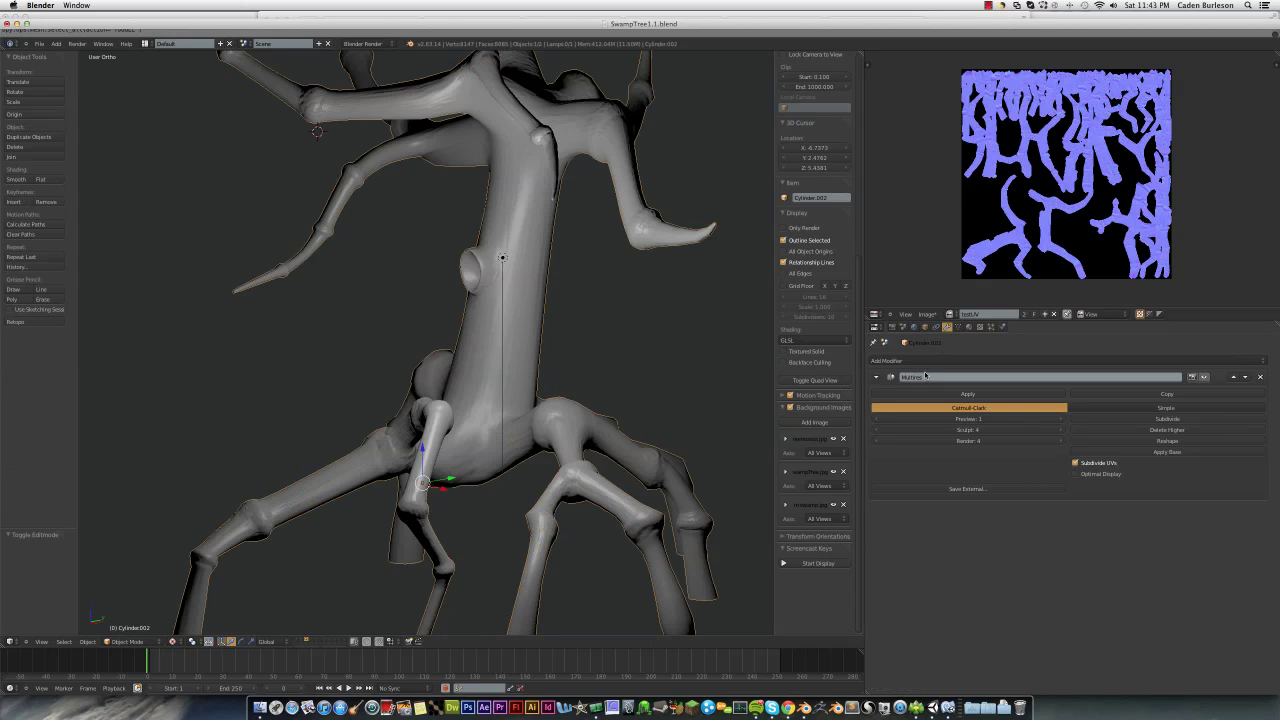
left_click(1058, 420)
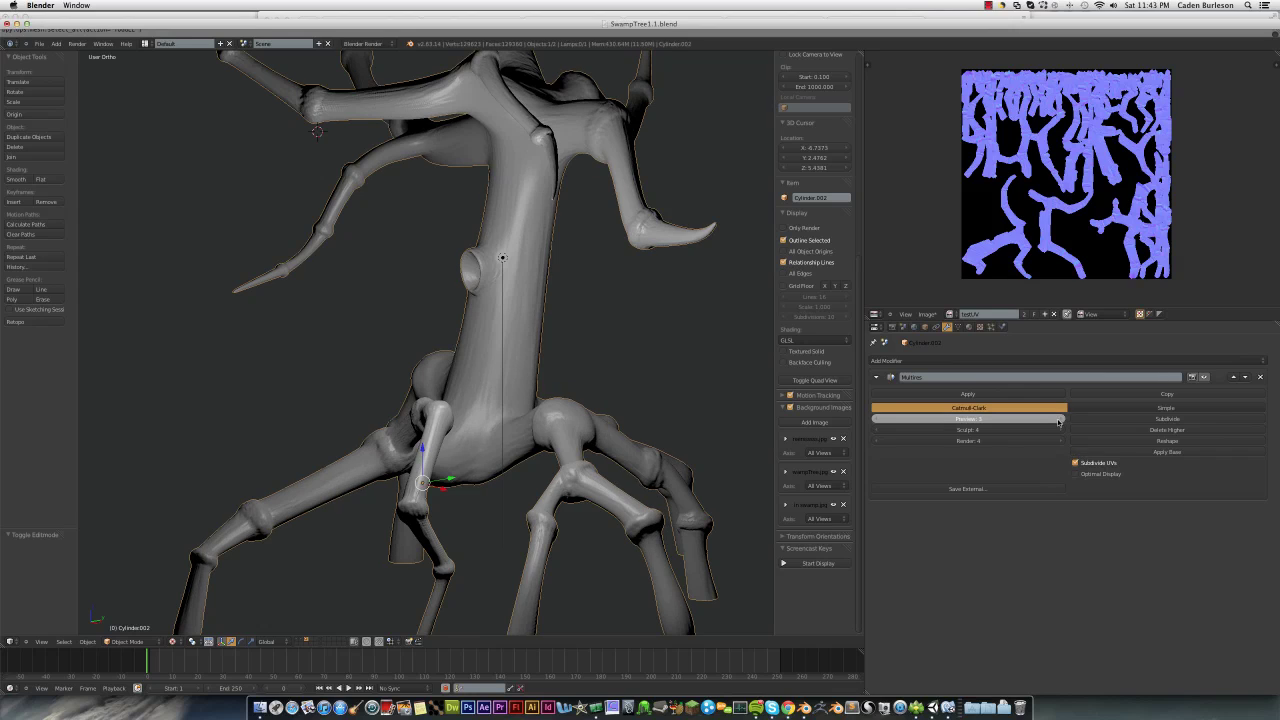
left_click(1058, 421)
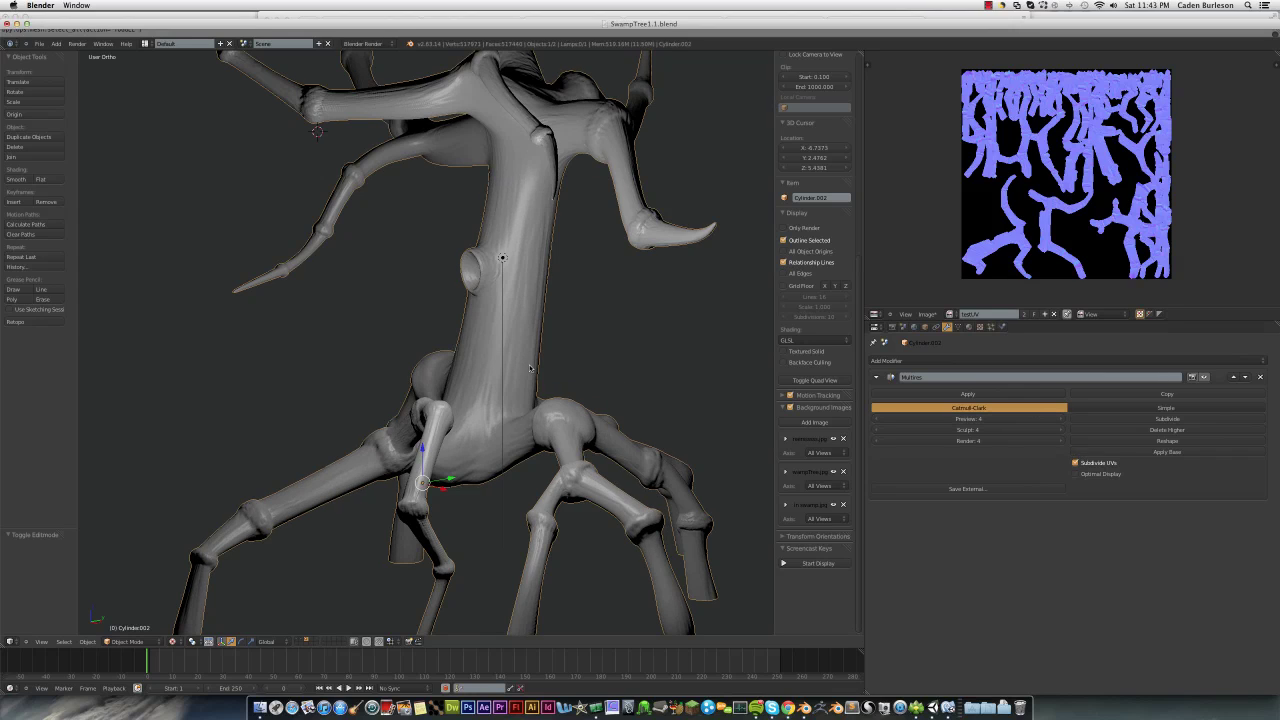
key("Tab")
key("a")
key("a")
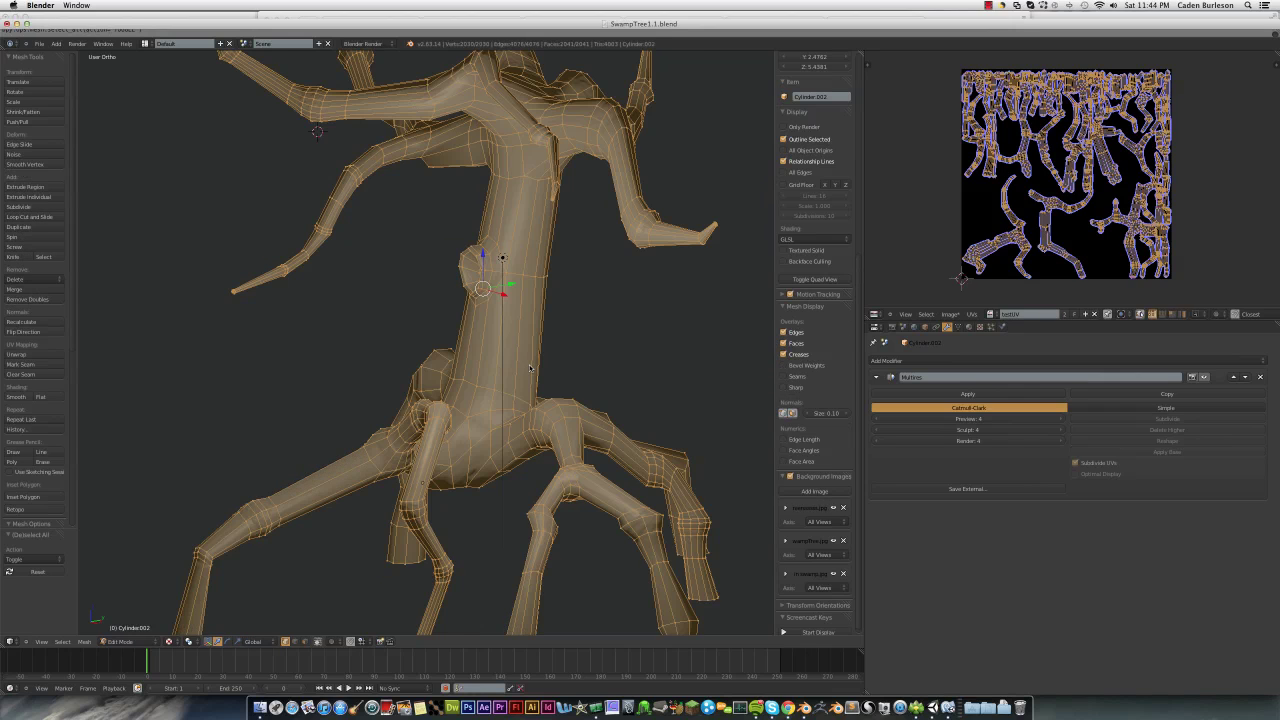
key("Tab")
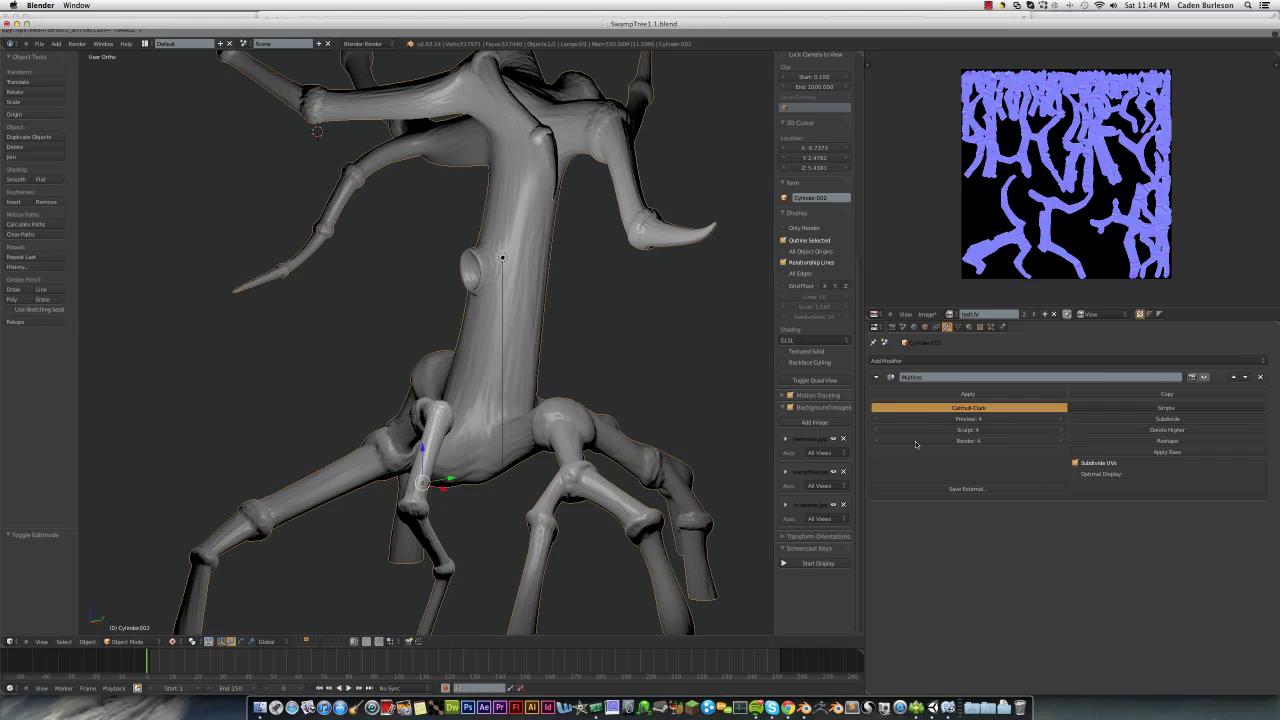
- Drop Multires preview to 0, toggle edit mode, and orbit around the normal-mapped low-poly trunk
left_click(878, 419)
left_click(878, 419)
left_click(880, 421)
left_click(880, 421)
key("Tab")
key("Tab")
key("Tab")
key("Tab")
middle_click_drag(518, 422, 508, 404)
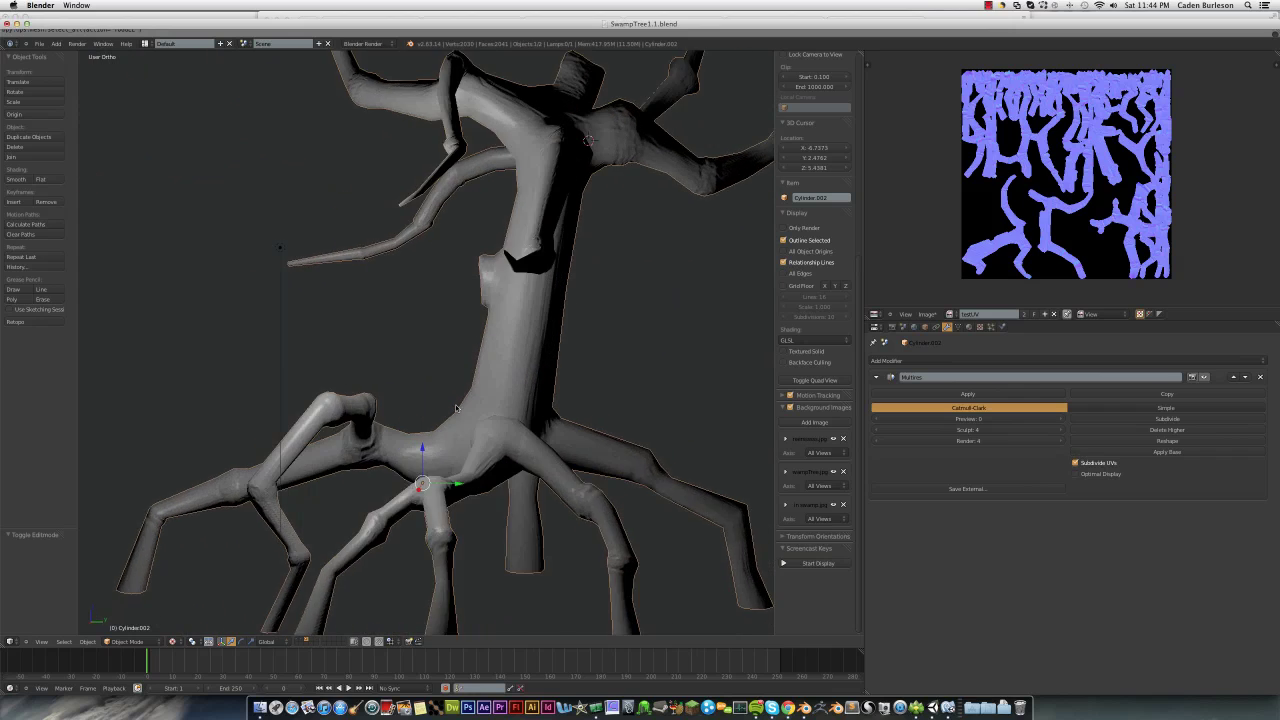
mouse_move(508, 404)
middle_mouse_down()
mouse_move(472, 414)
mouse_move(621, 572)
middle_mouse_up()
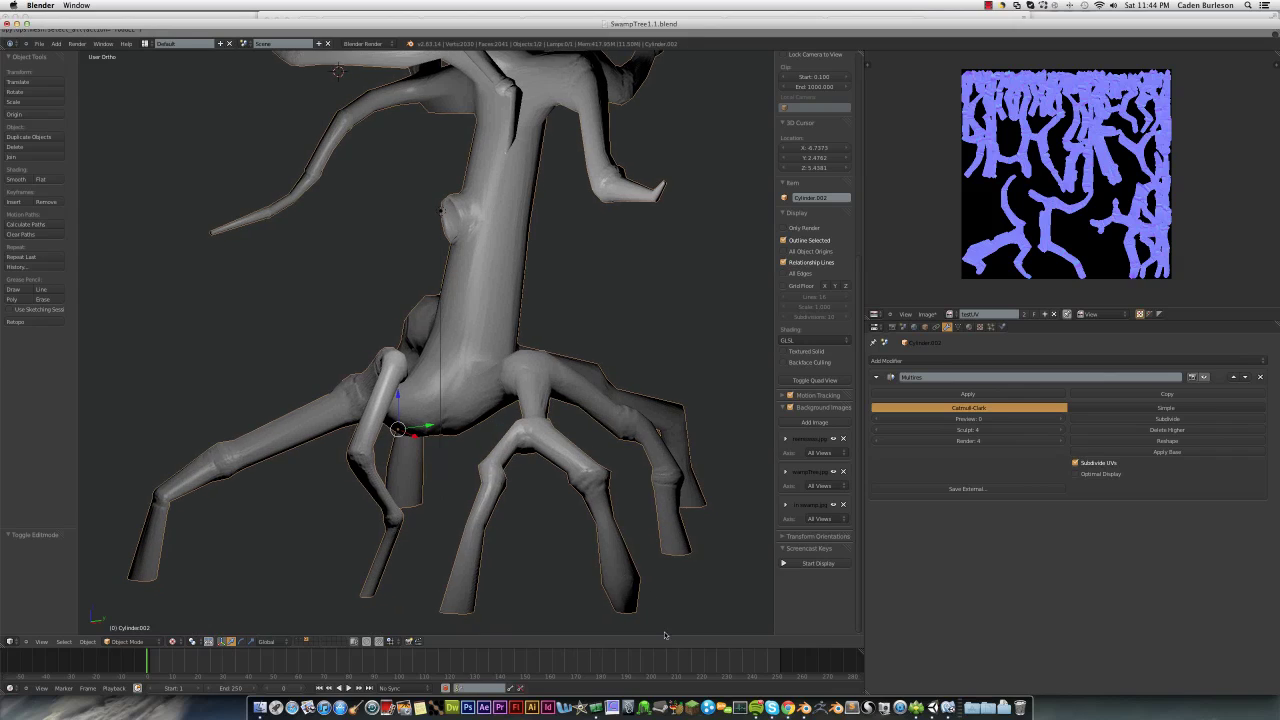